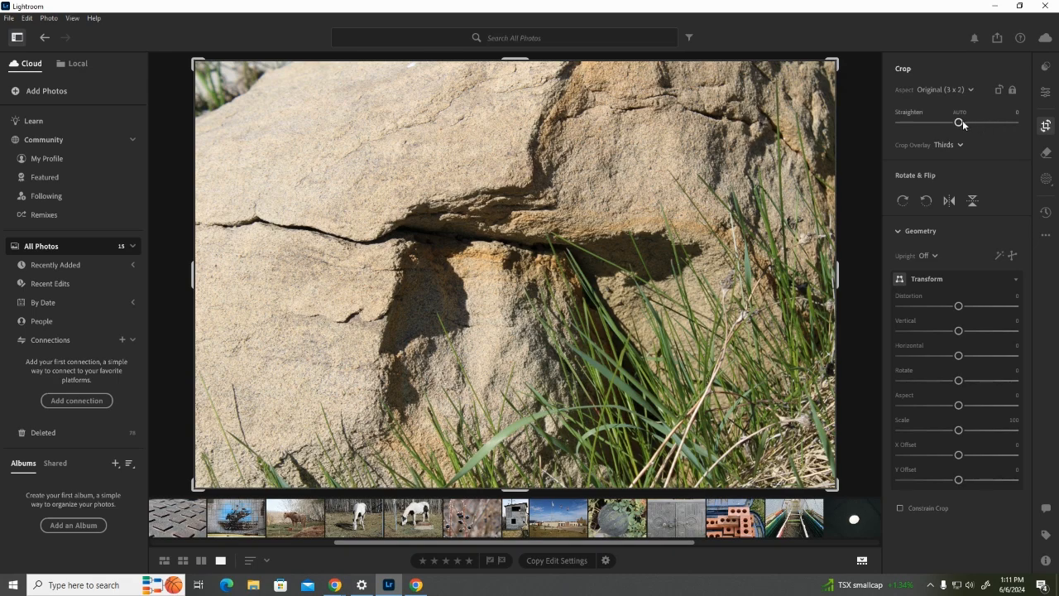
Straighten the rock photo to about +21.03, finish cropping, and show the user presets
left_click_drag(958, 123, 962, 131)
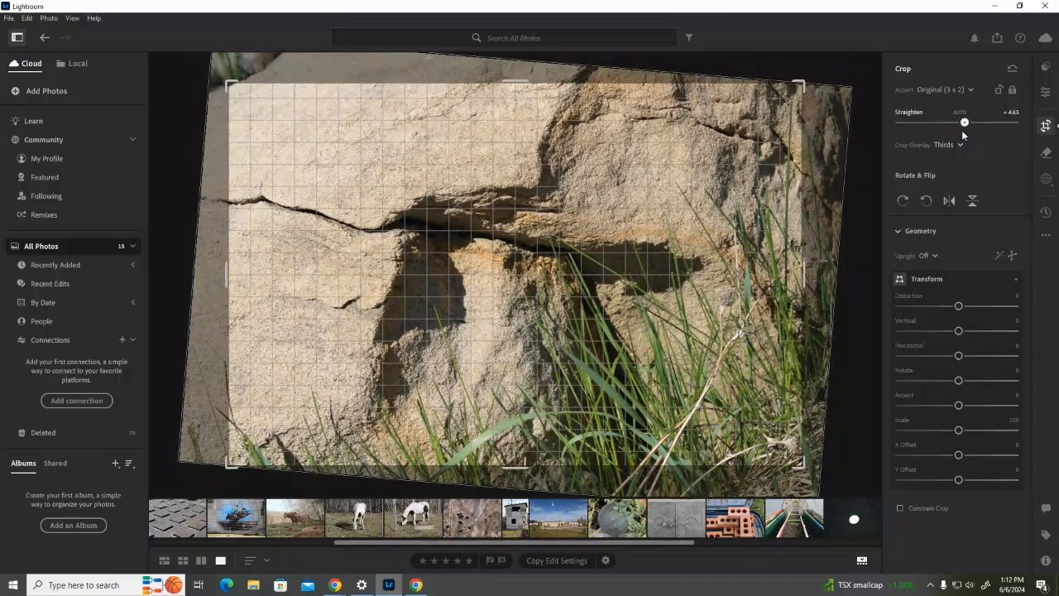
left_click_drag(961, 130, 973, 138)
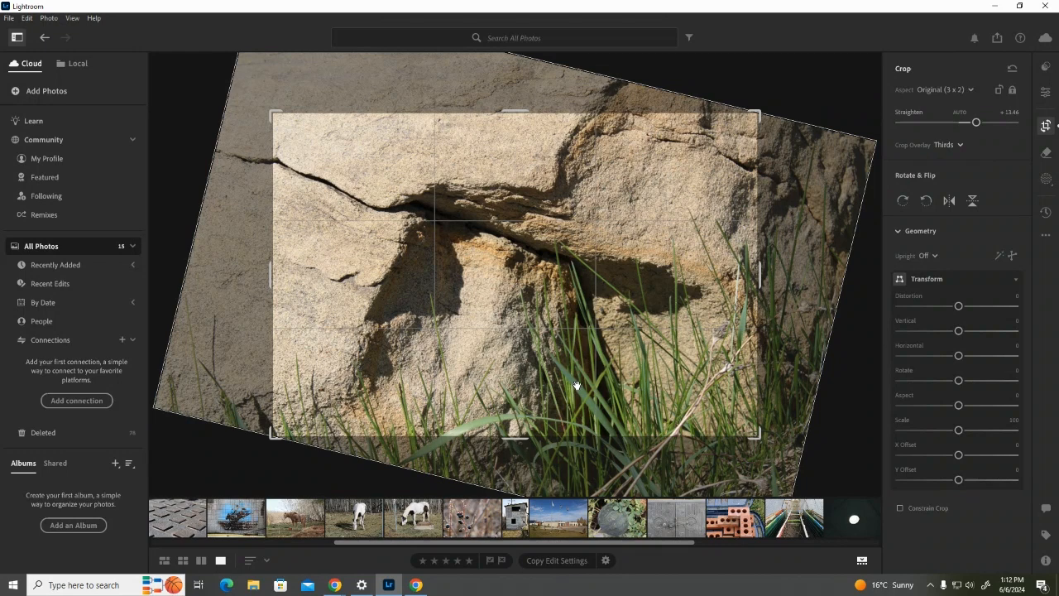
left_click_drag(975, 122, 987, 130)
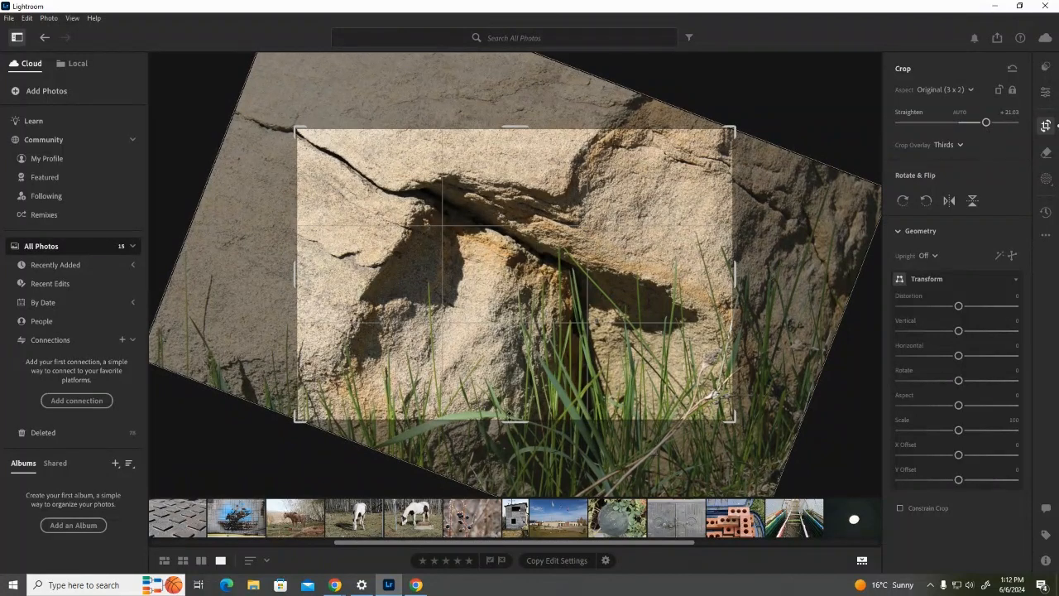
left_click(1046, 69)
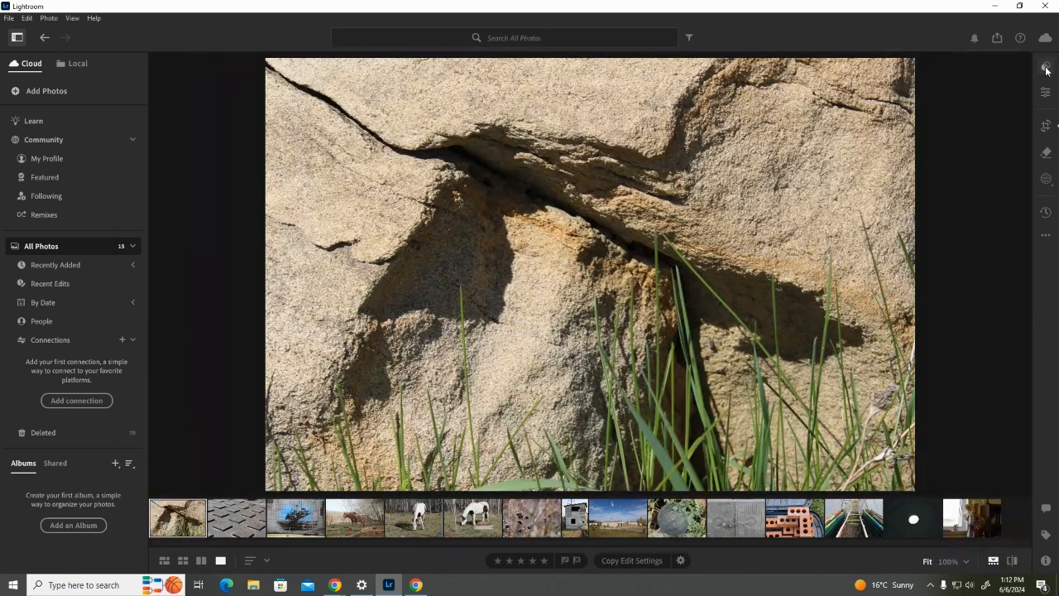
left_click(1046, 68)
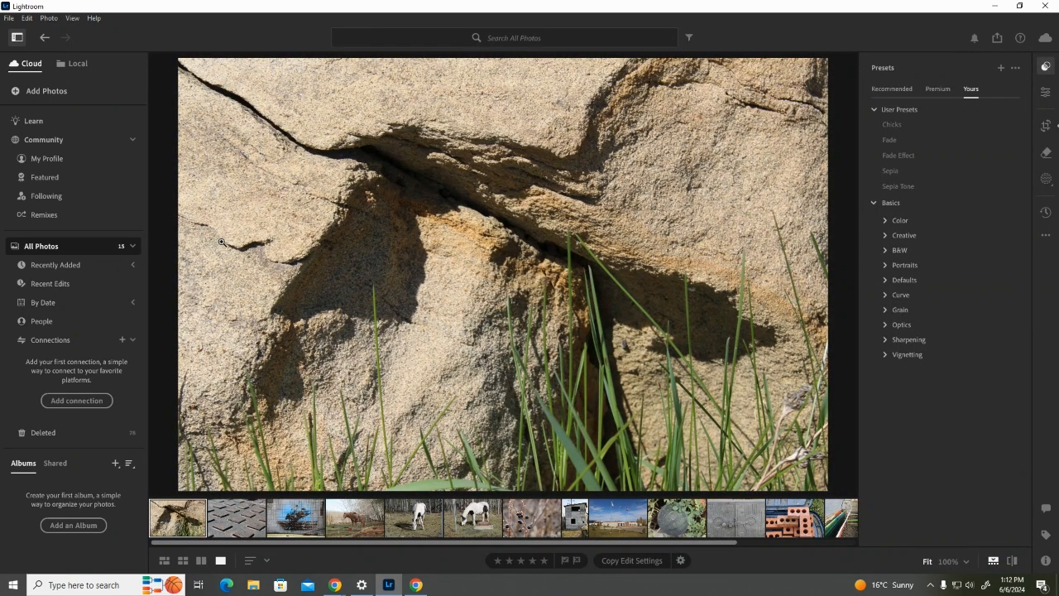
Export the rock photo as a small JPG at 90% quality to the Photo Editing Slide Show folder on the Desktop
left_click(9, 20)
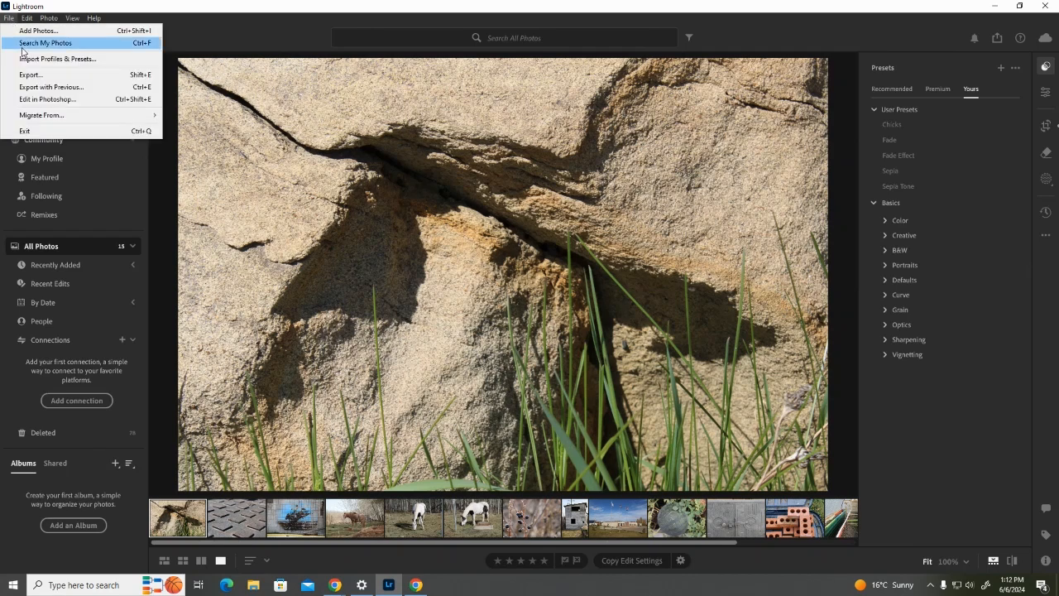
left_click(33, 76)
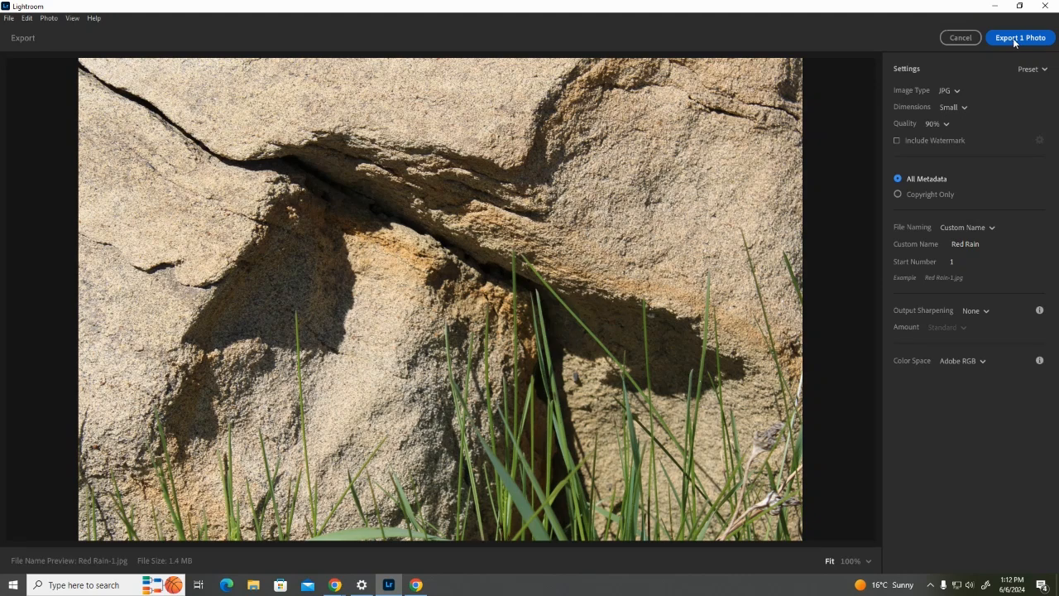
left_click(1013, 38)
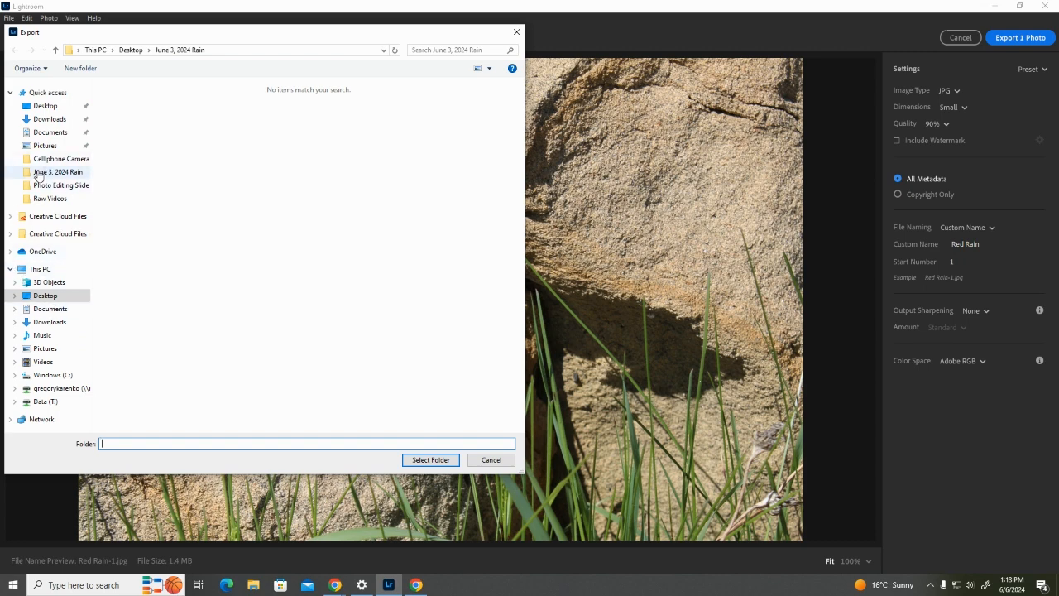
left_click(40, 107)
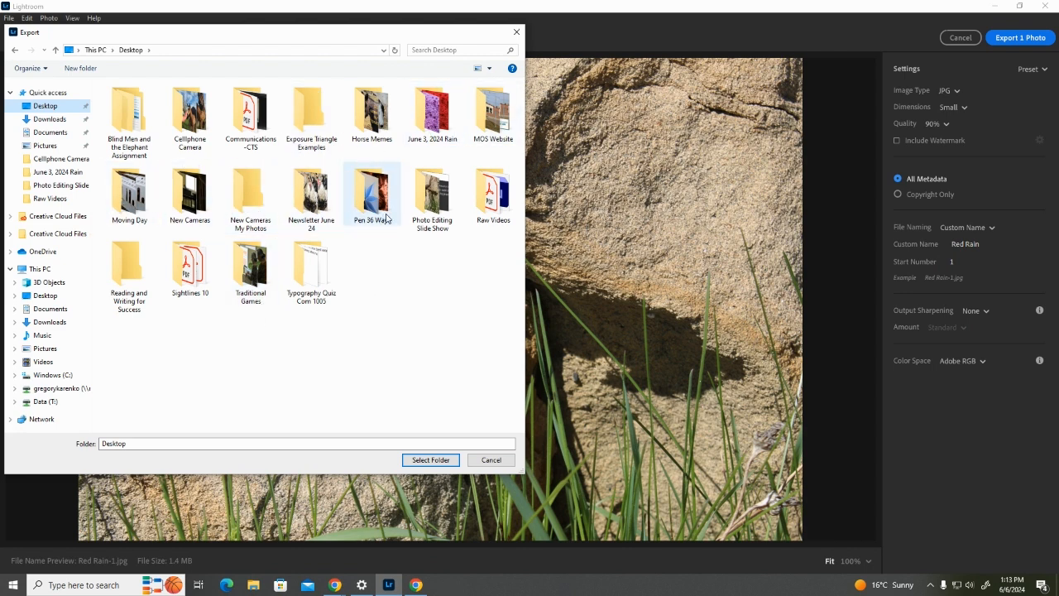
left_click(426, 197)
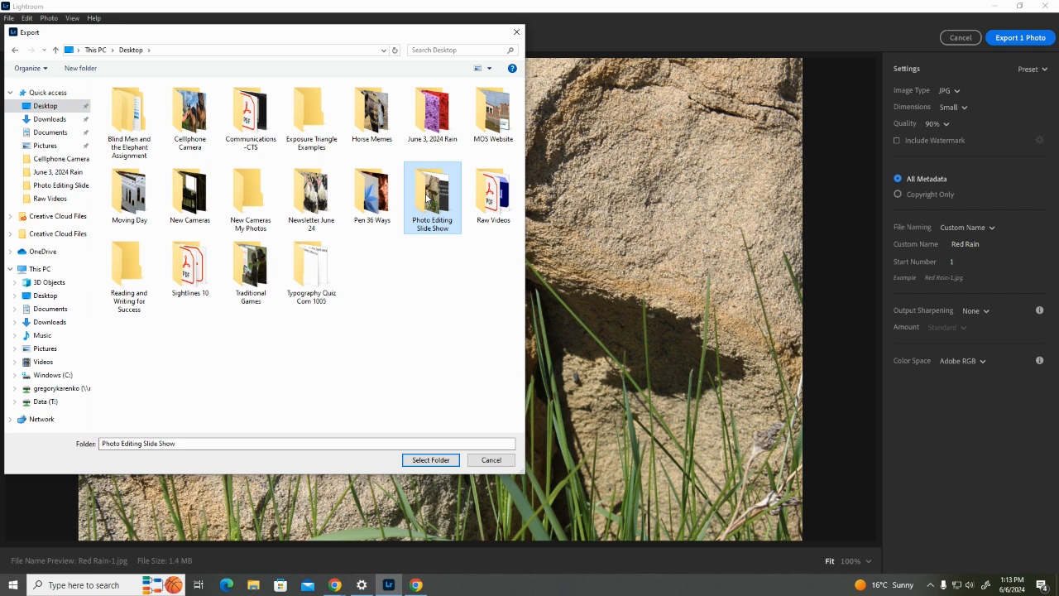
double_click(426, 197)
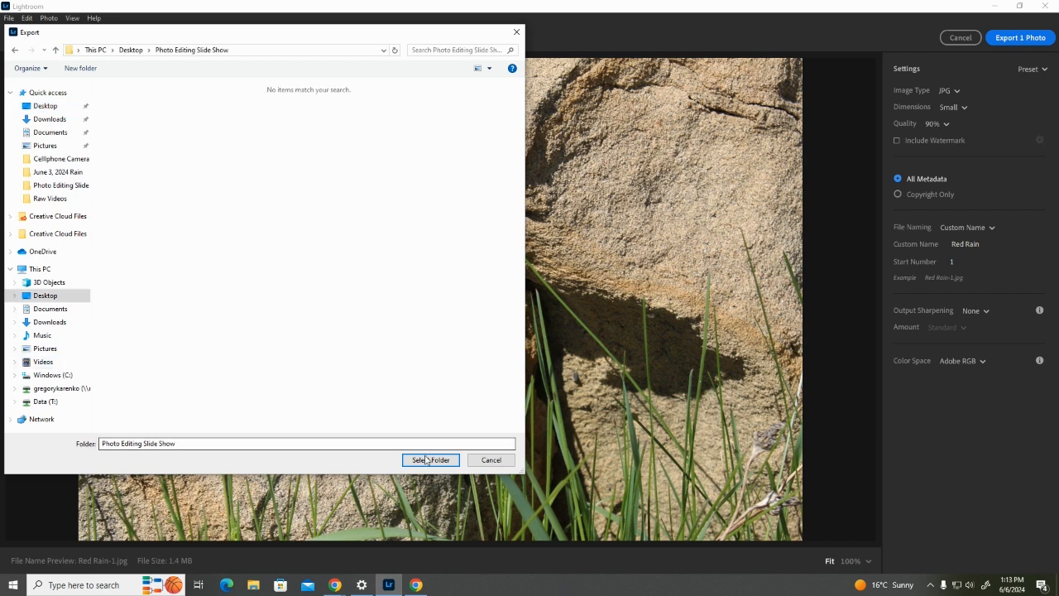
left_click(182, 443)
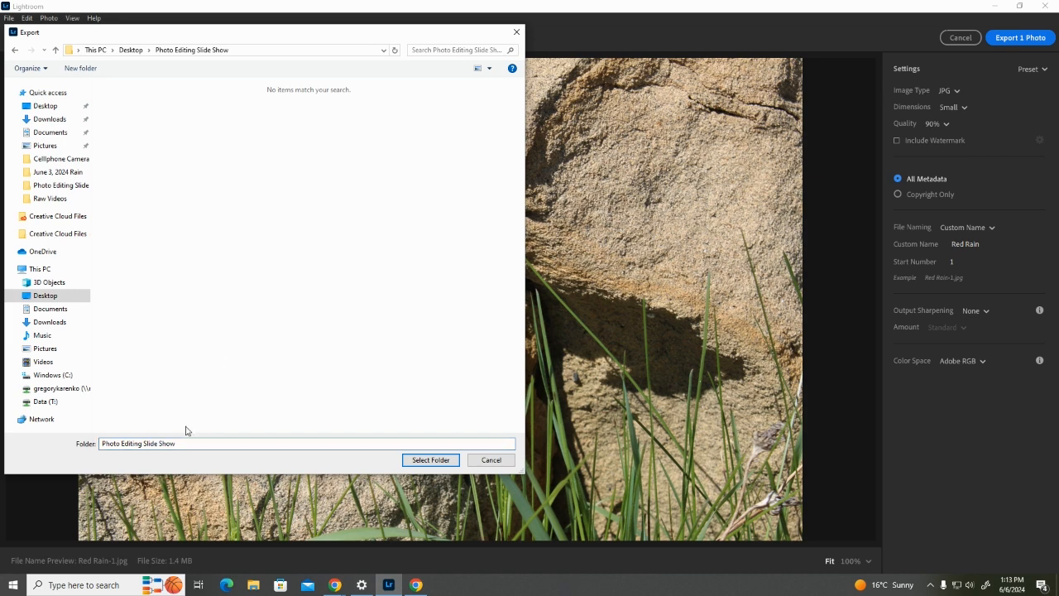
left_click(427, 464)
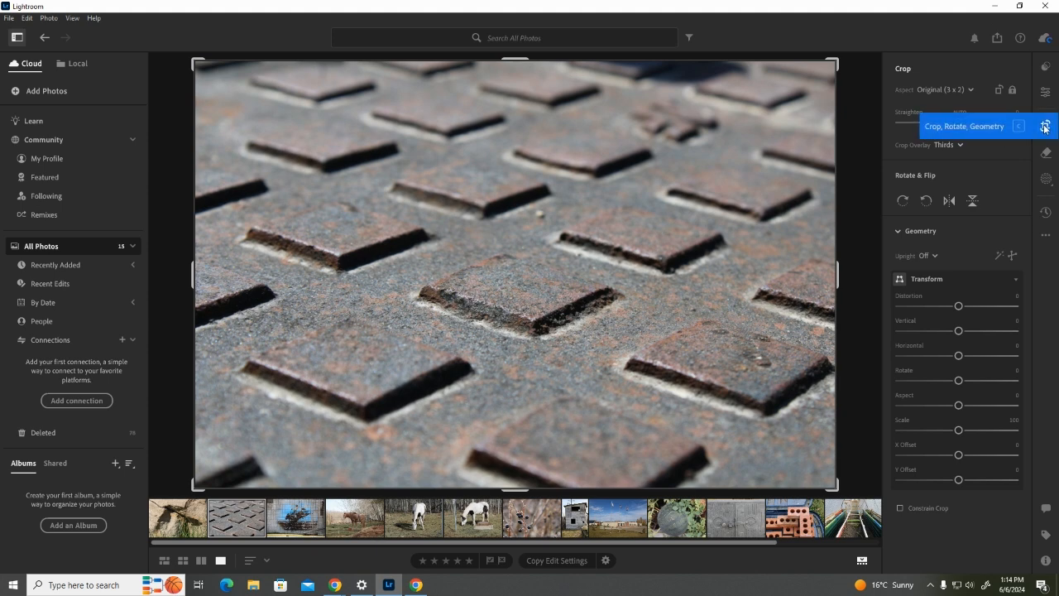
Rotate the metal tread plate photo clockwise in 90-degree turns through one full revolution
mouse_move(957, 124)
left_mouse_down()
mouse_move(1017, 131)
mouse_move(885, 156)
mouse_move(958, 139)
left_mouse_up()
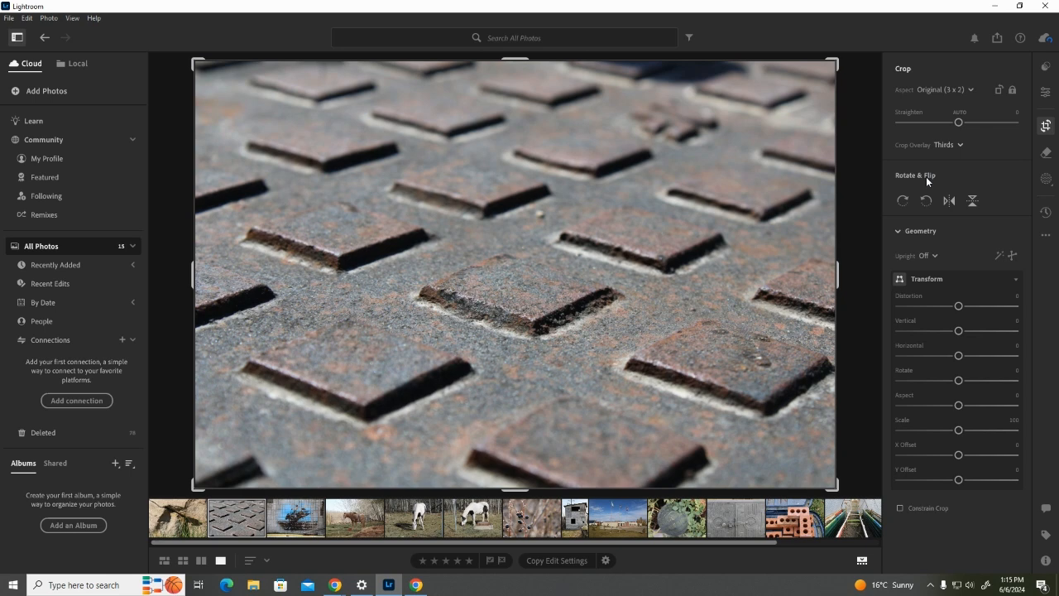
left_click(901, 201)
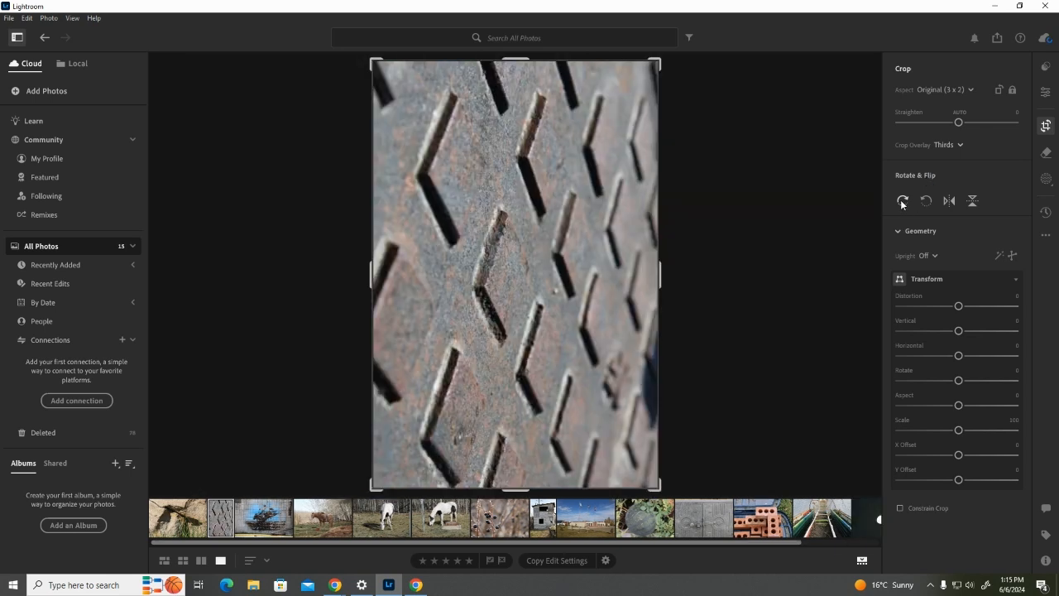
left_click(902, 202)
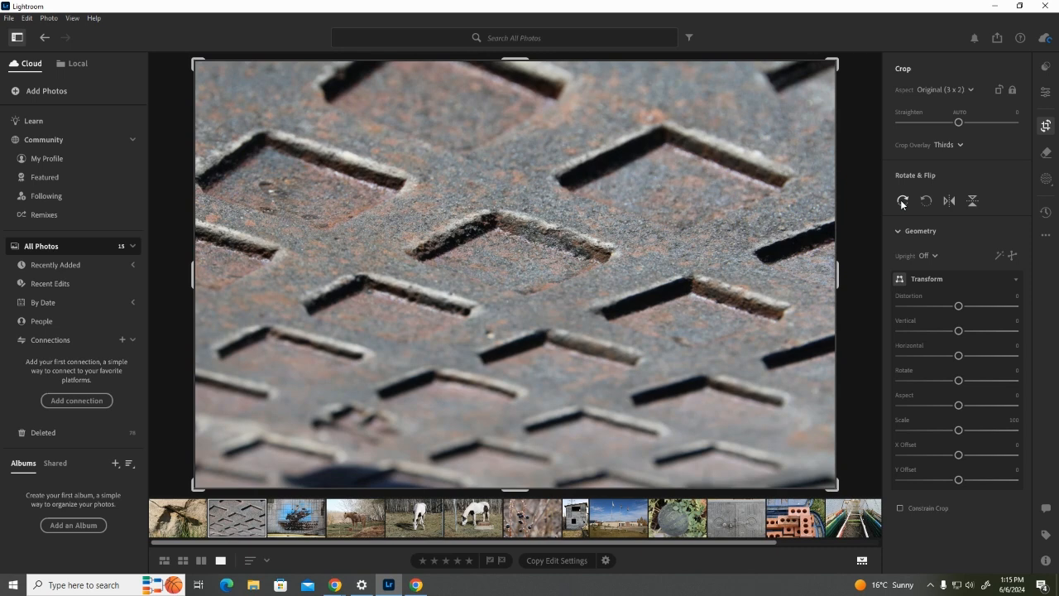
left_click(901, 202)
left_click(902, 202)
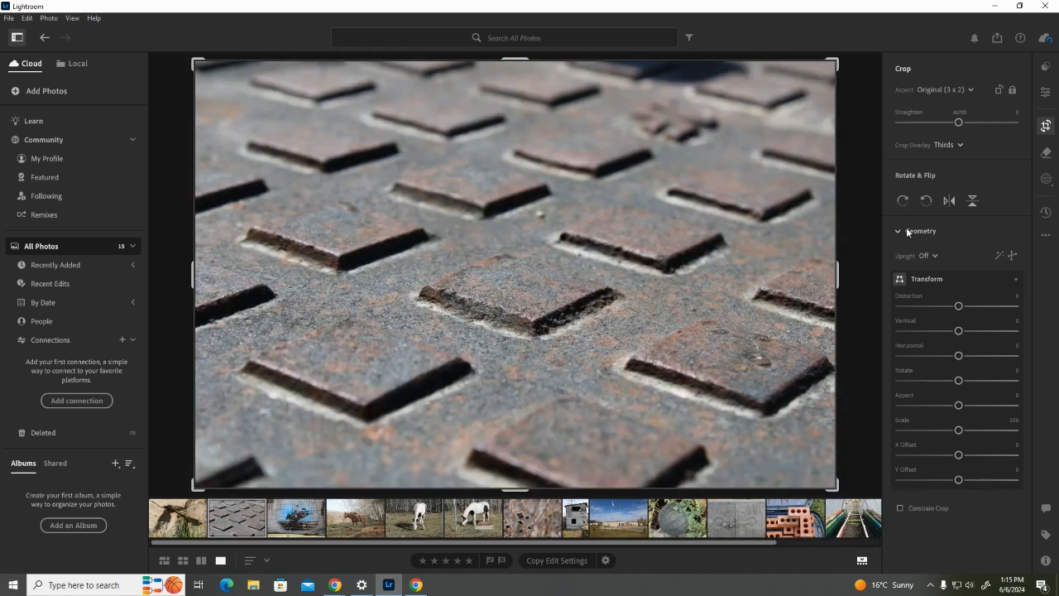
Rotate the metal tread plate photo counterclockwise in 90-degree turns through one full revolution
left_click(927, 203)
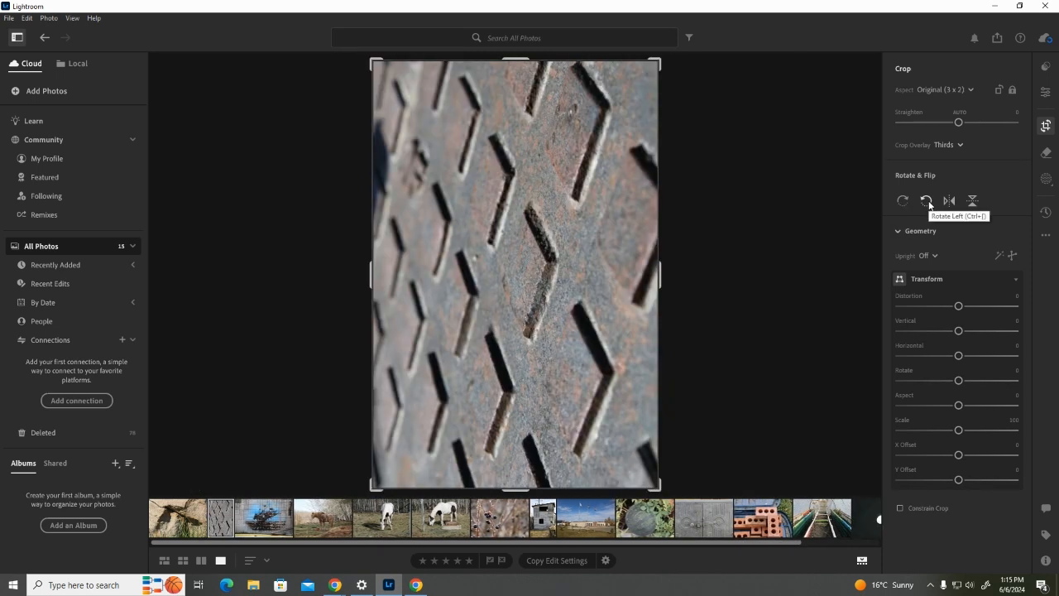
left_click(928, 202)
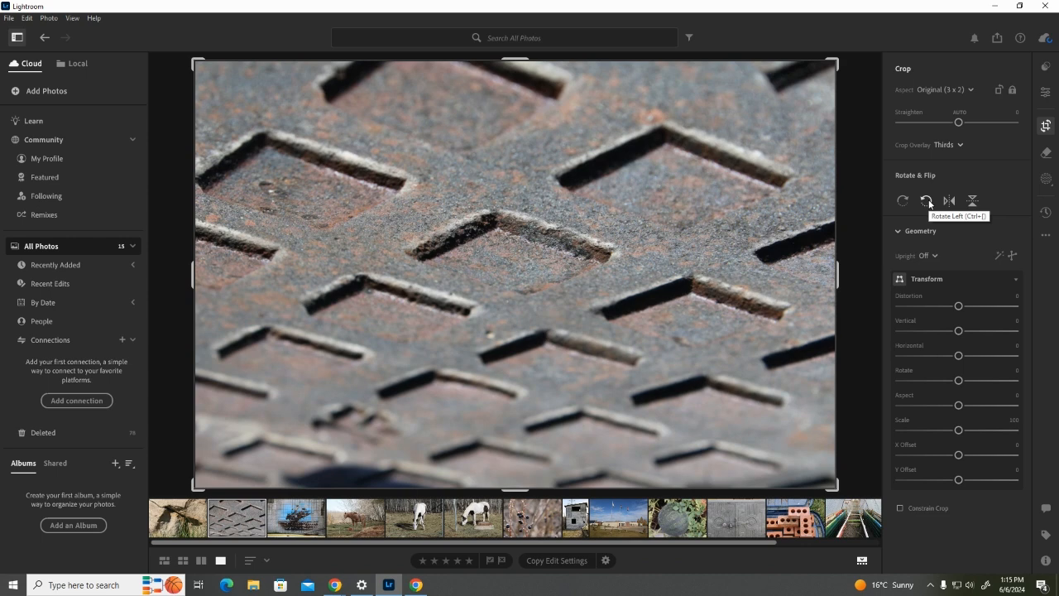
left_click(927, 203)
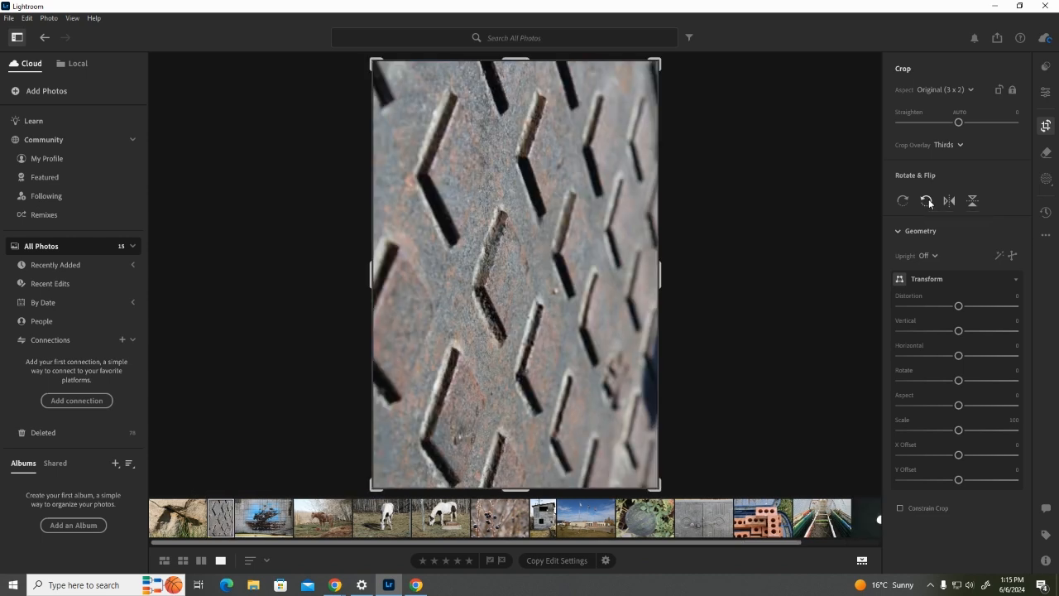
left_click(927, 202)
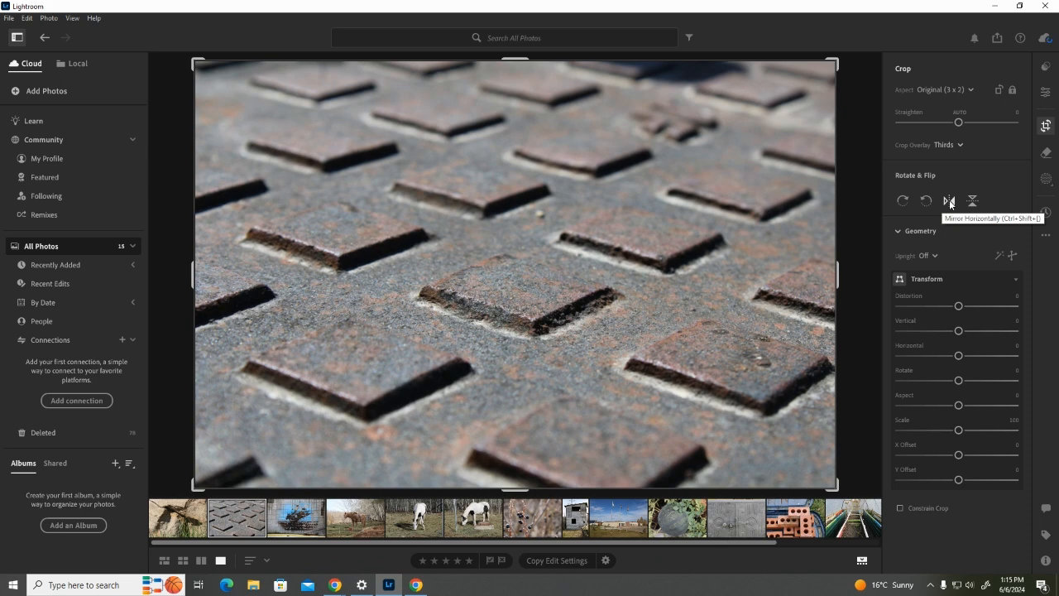
Mirror the metal tread plate photo horizontally and back, and flip it vertically and back
left_click(949, 200)
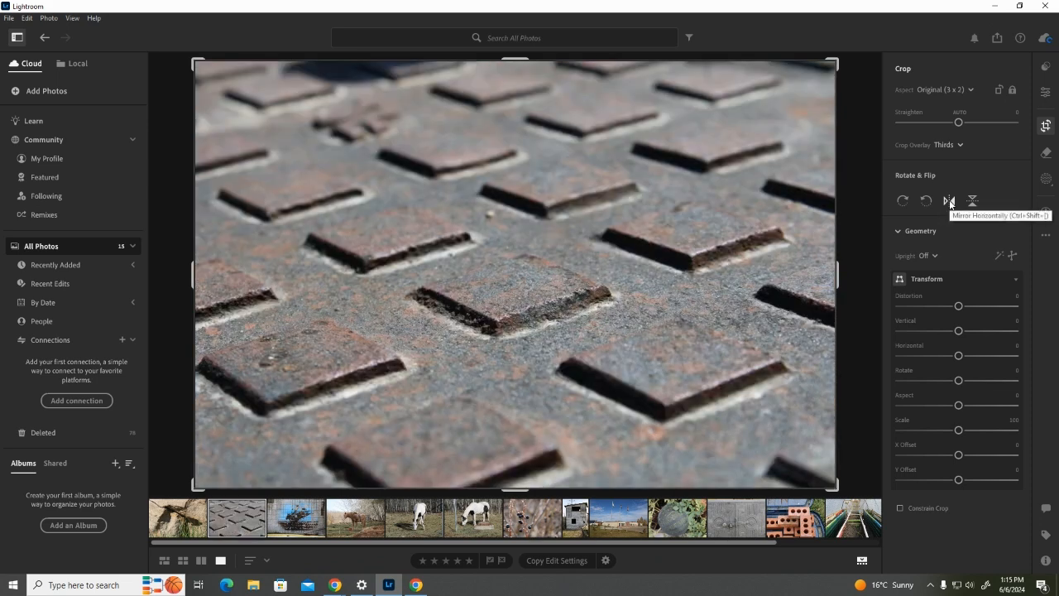
left_click(949, 200)
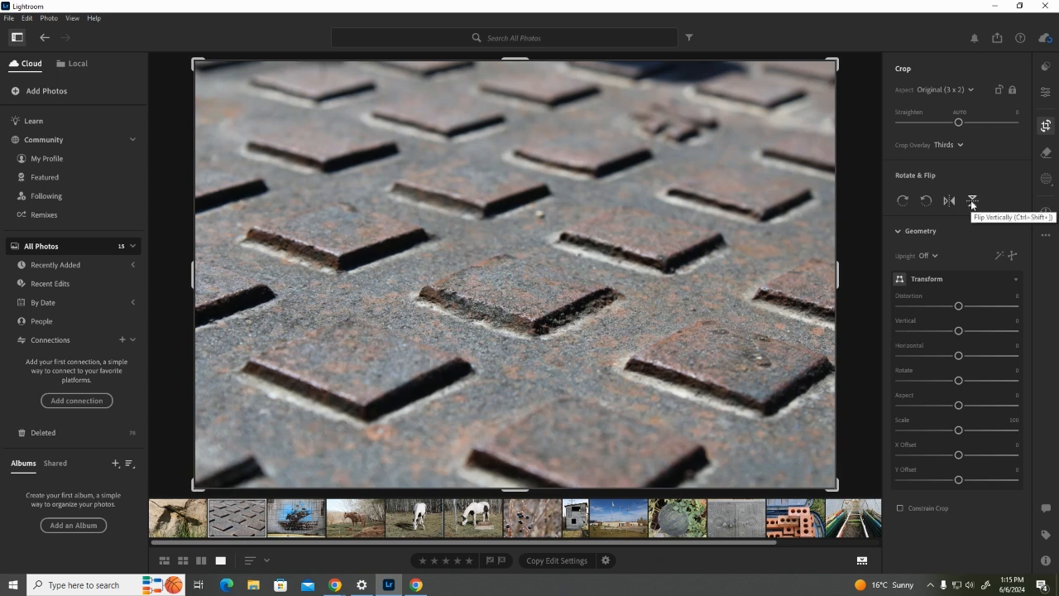
left_click(972, 201)
left_click(972, 201)
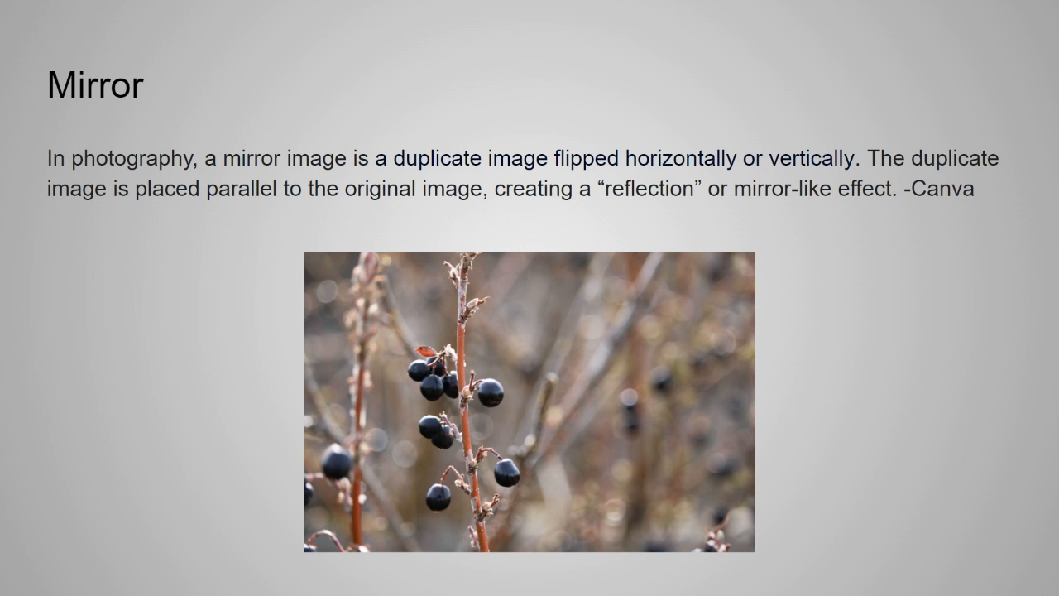
key("Right")
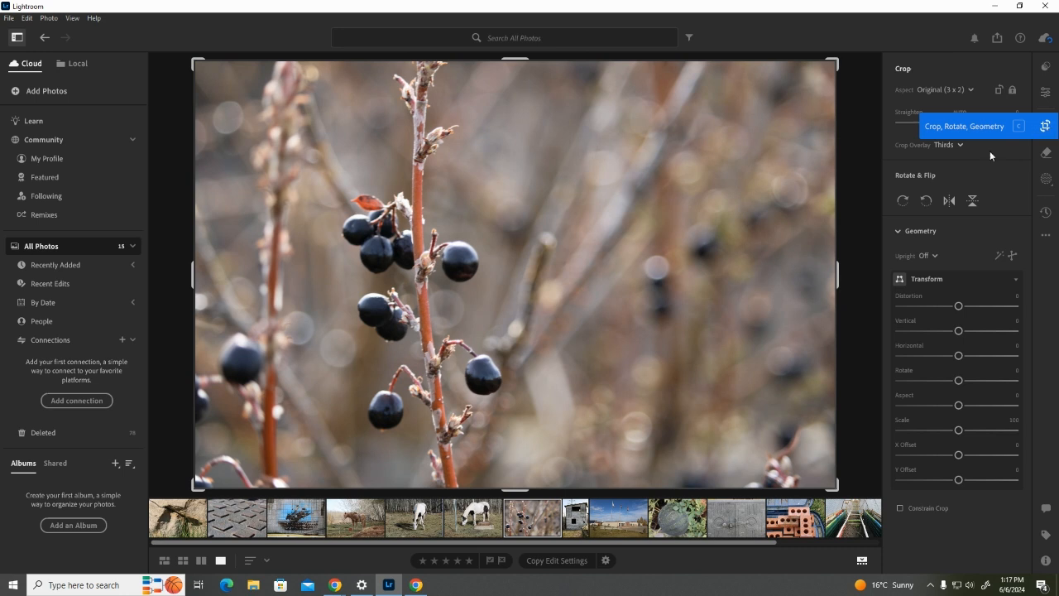
Mirror the berry photo horizontally and back, and flip it vertically and back twice
left_click(950, 201)
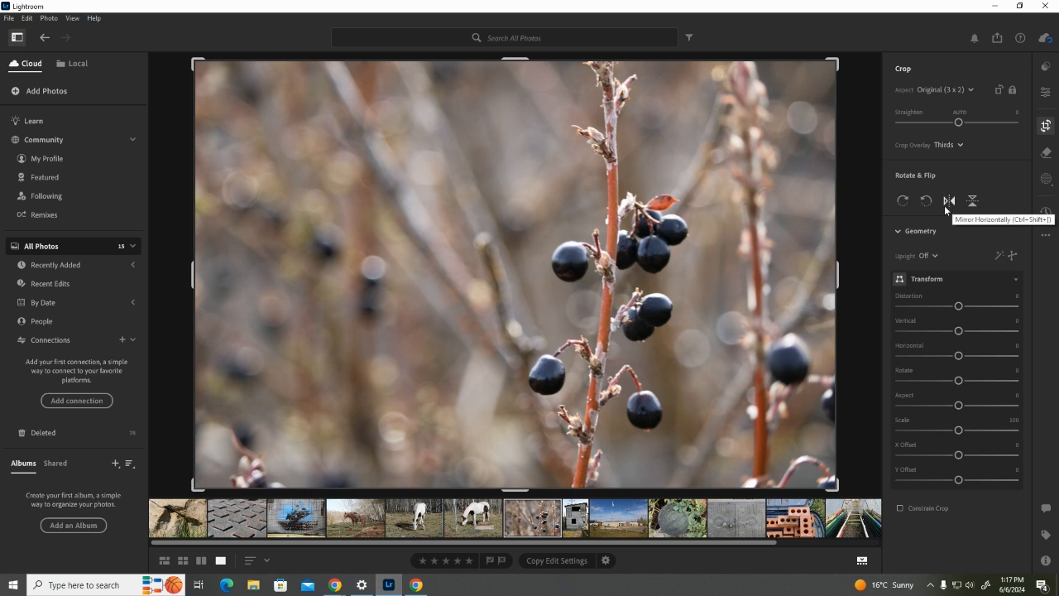
left_click(948, 201)
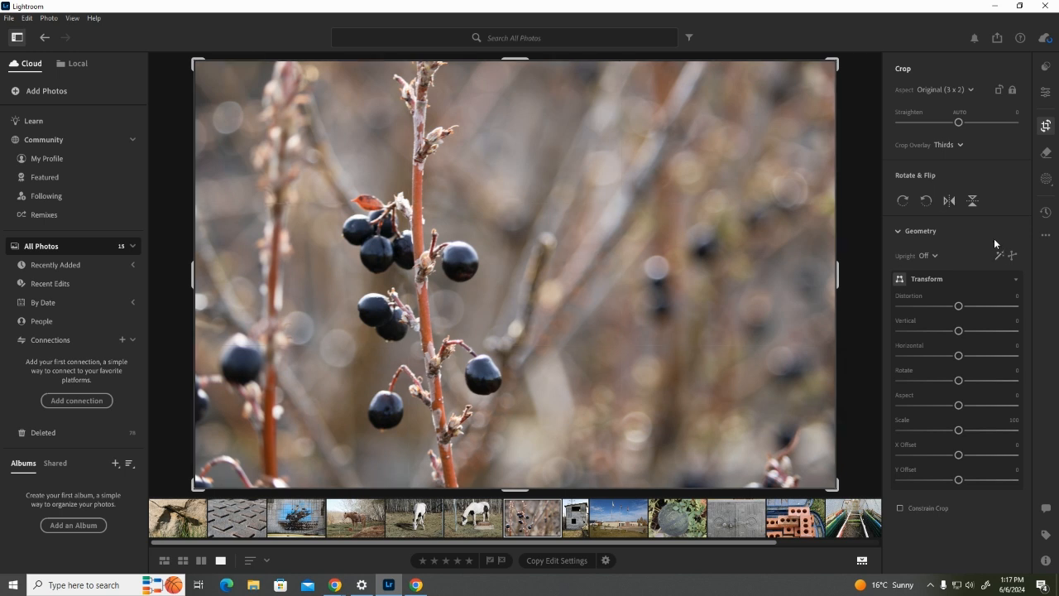
left_click(972, 201)
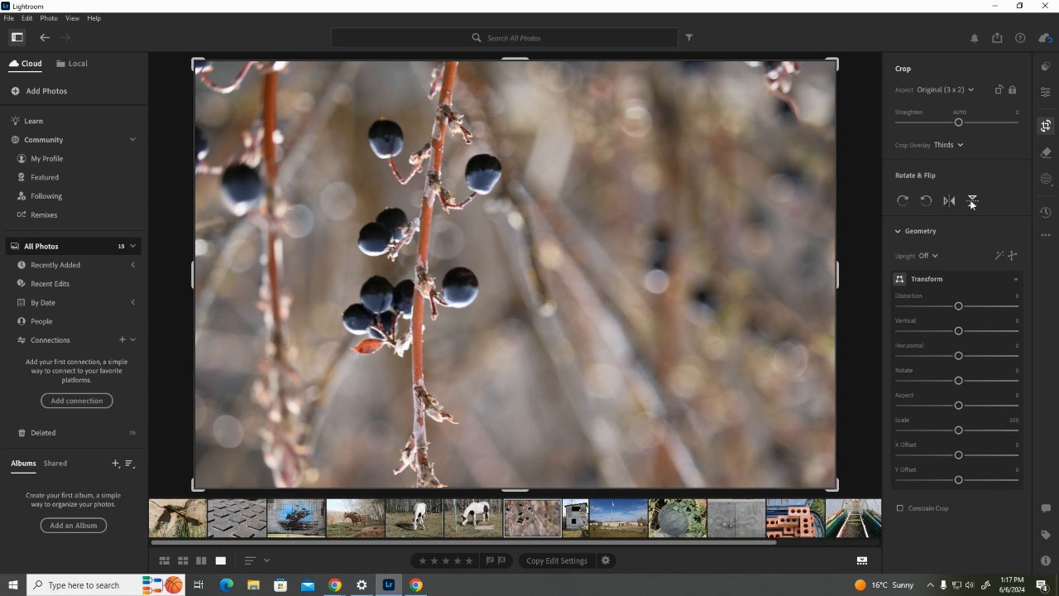
left_click(972, 201)
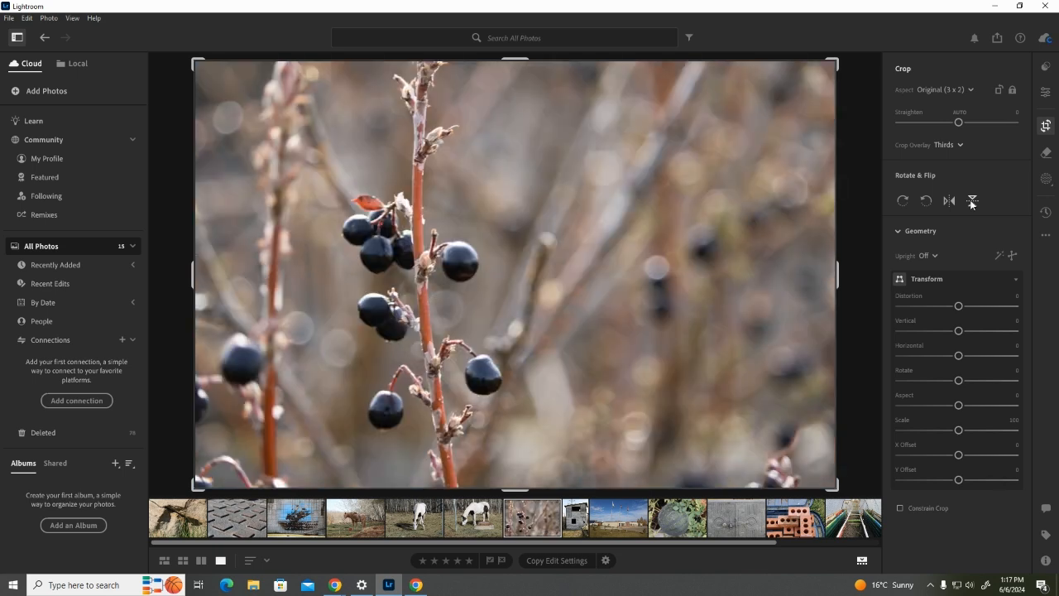
left_click(972, 201)
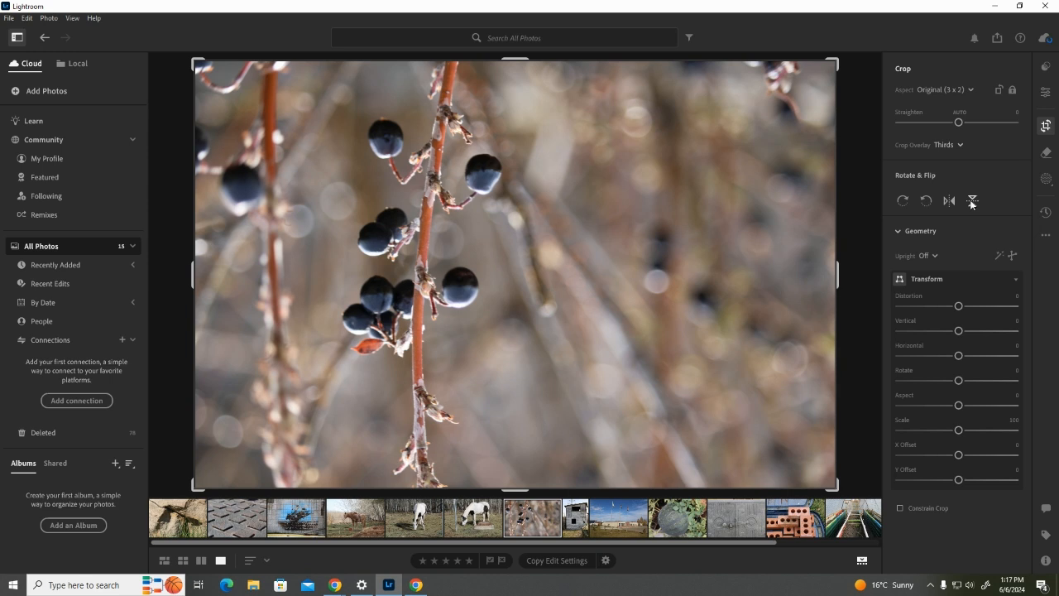
left_click(972, 201)
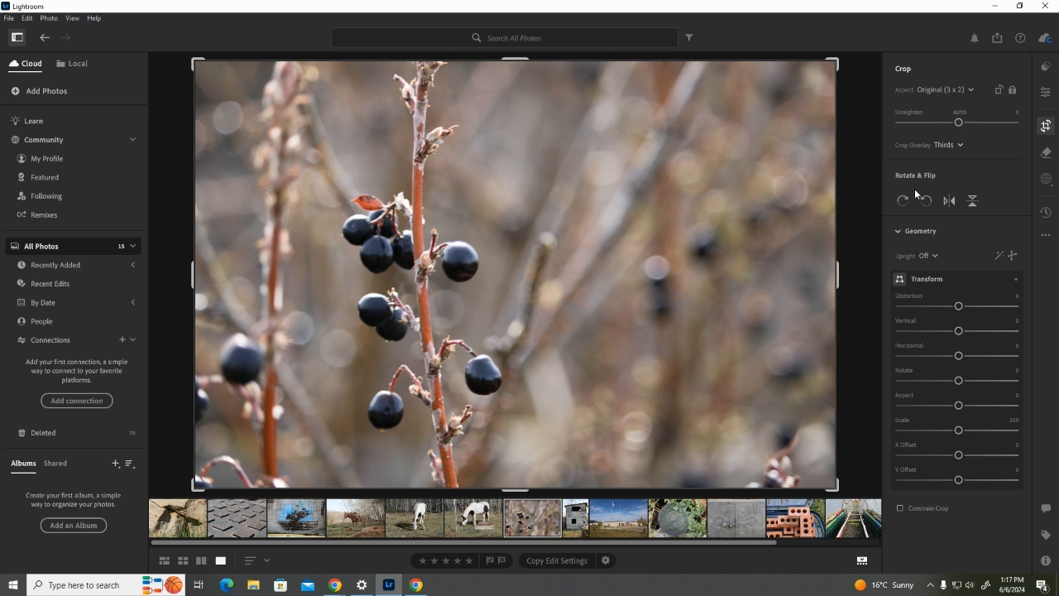
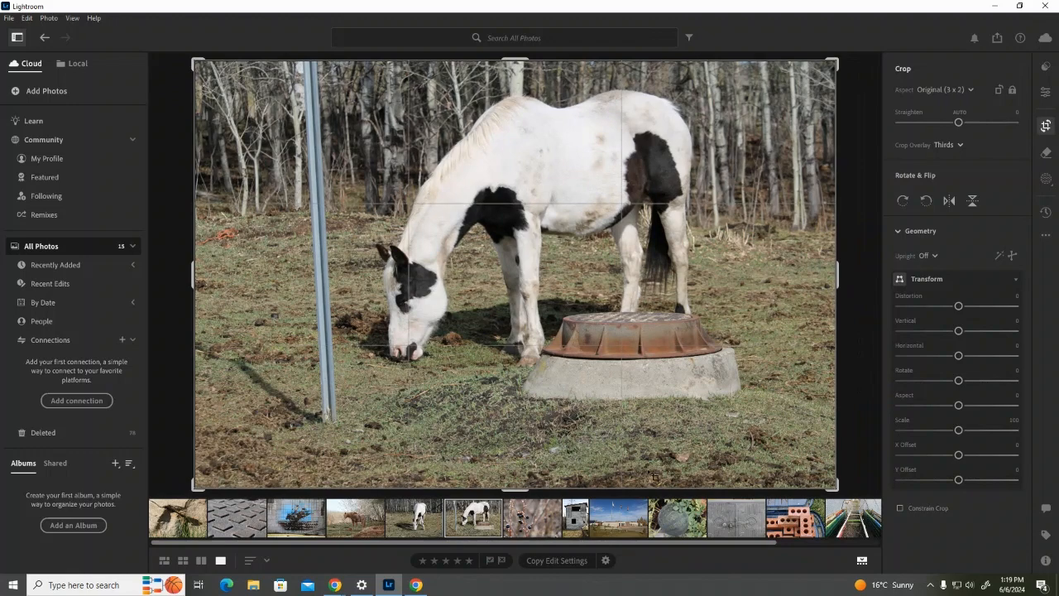
Set the crop aspect ratio of the grazing horse photo to 16 x 9
left_click_drag(516, 490, 528, 510)
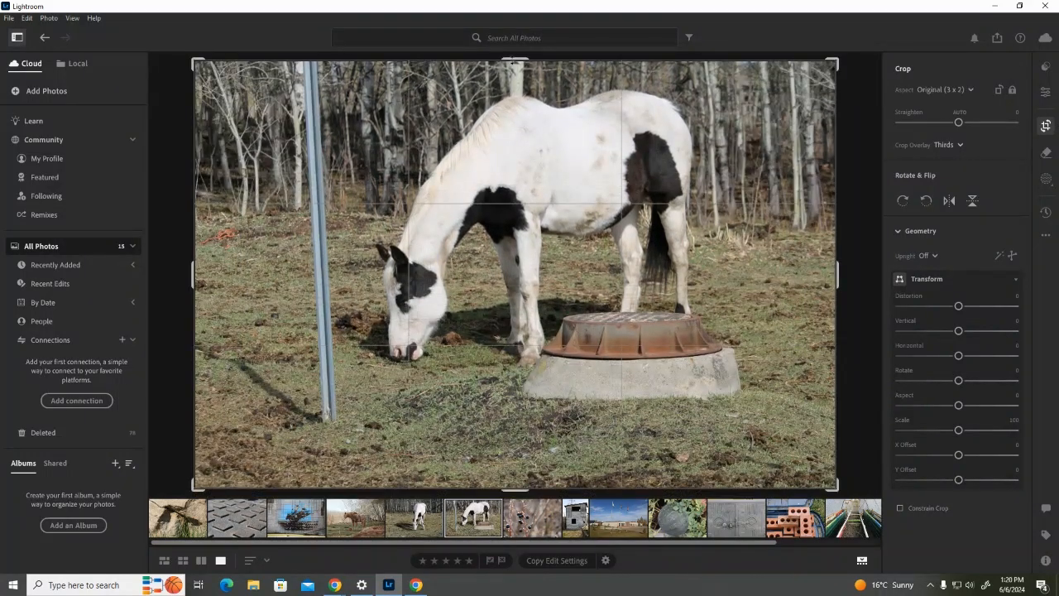
mouse_move(515, 59)
left_mouse_down()
mouse_move(516, 91)
mouse_move(518, 48)
left_mouse_up()
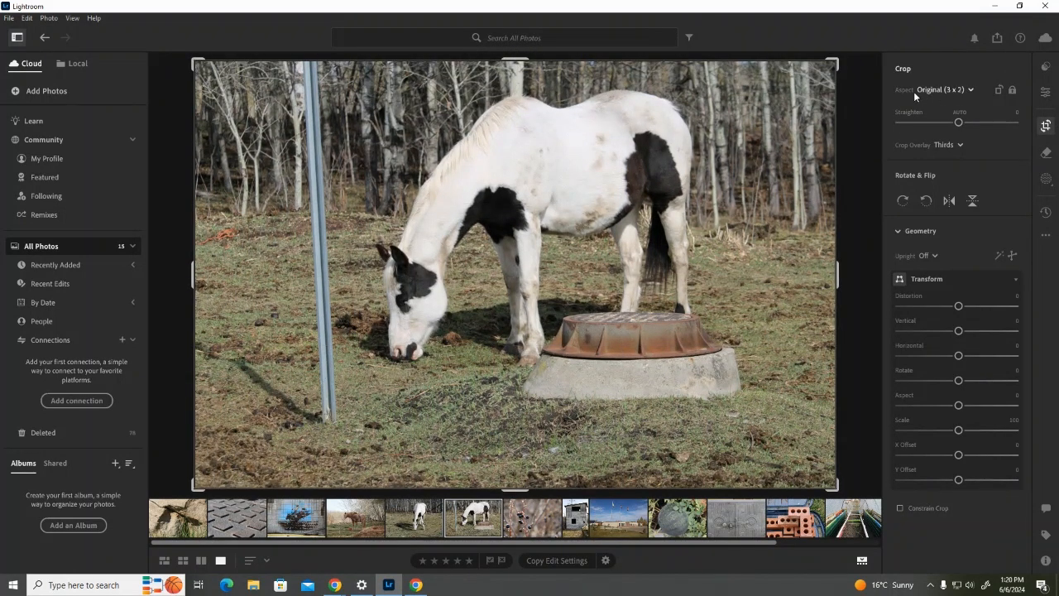
left_click(970, 90)
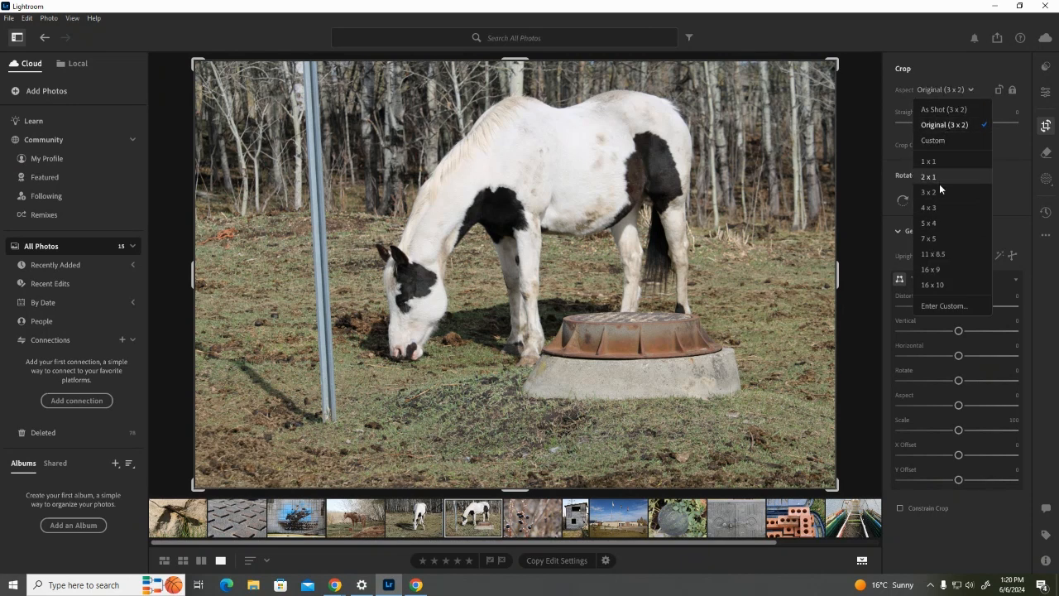
left_click(912, 309)
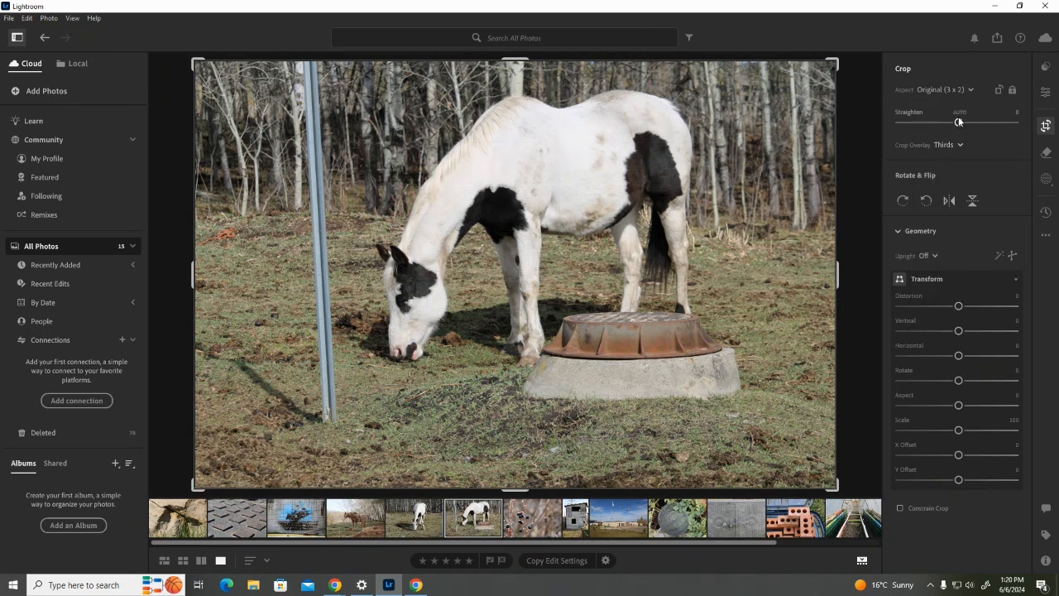
left_click(967, 90)
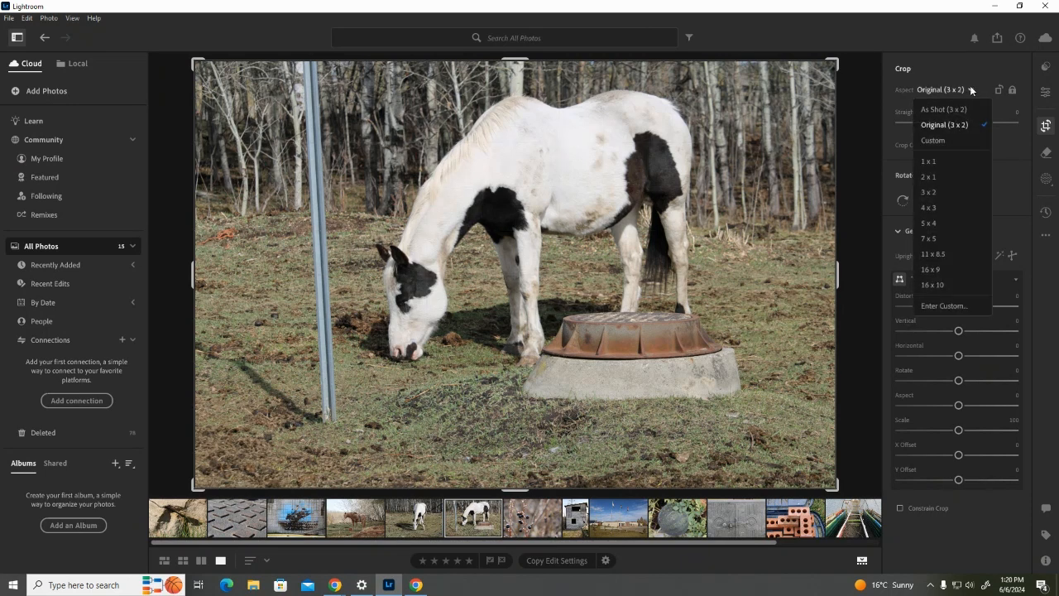
left_click(928, 271)
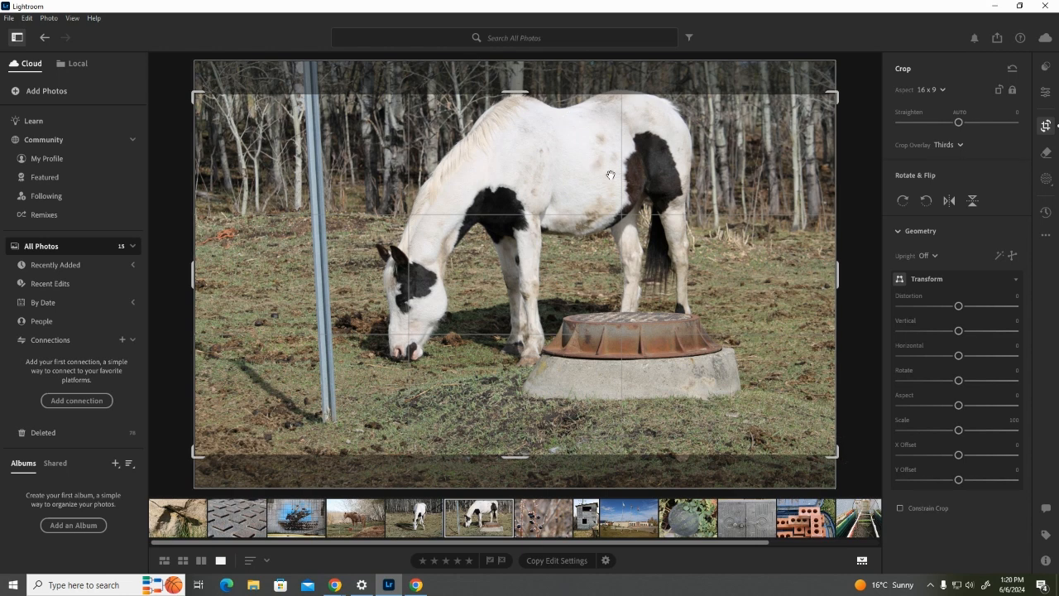
Try the 7 x 5 and 2 x 1 crop aspect ratios on the horse photo
left_click(942, 89)
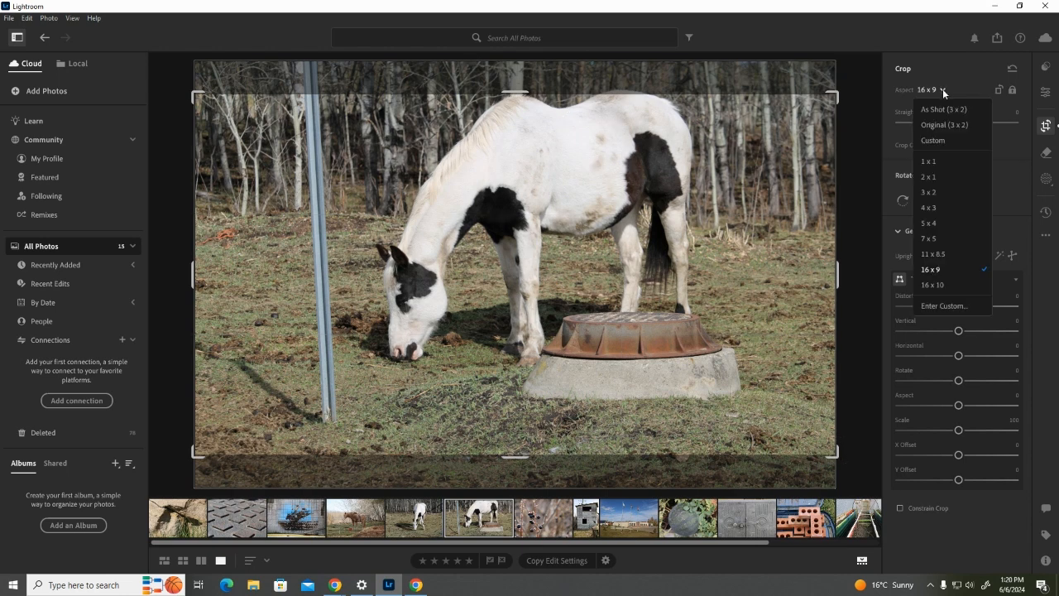
left_click(920, 238)
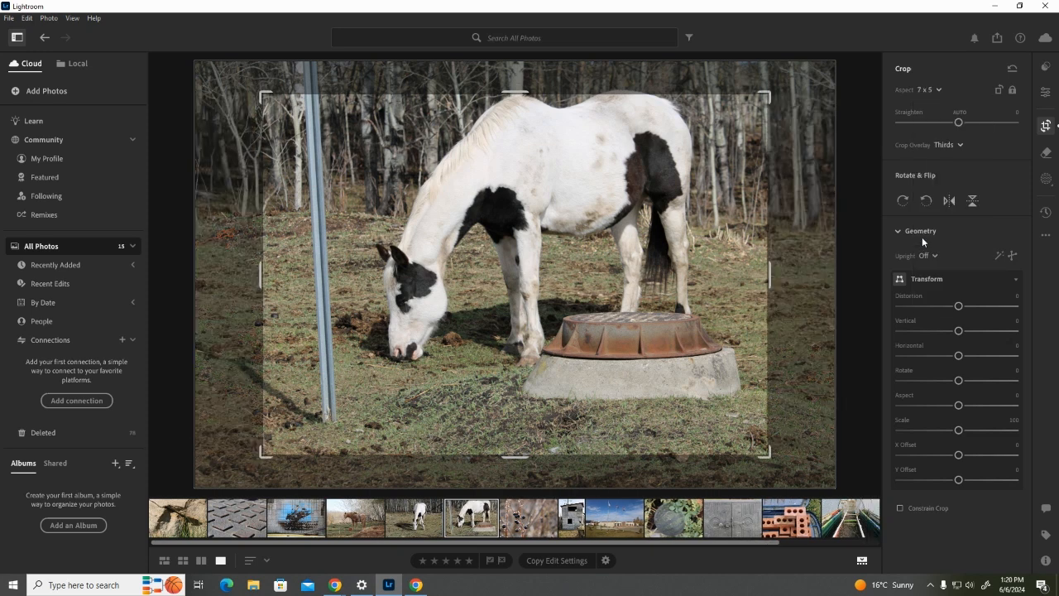
left_click(939, 90)
left_click(940, 90)
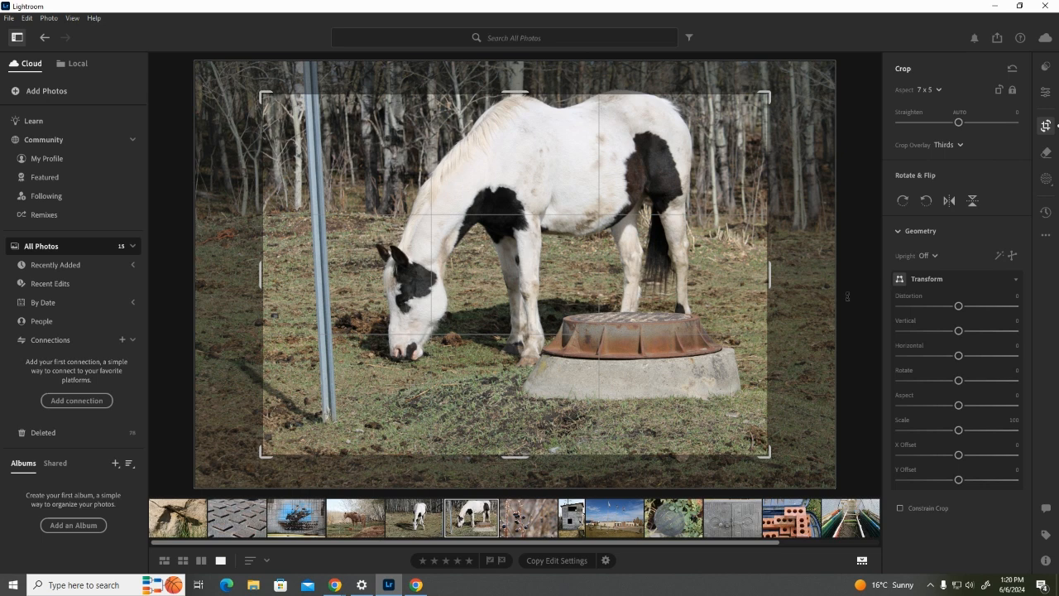
left_click(941, 89)
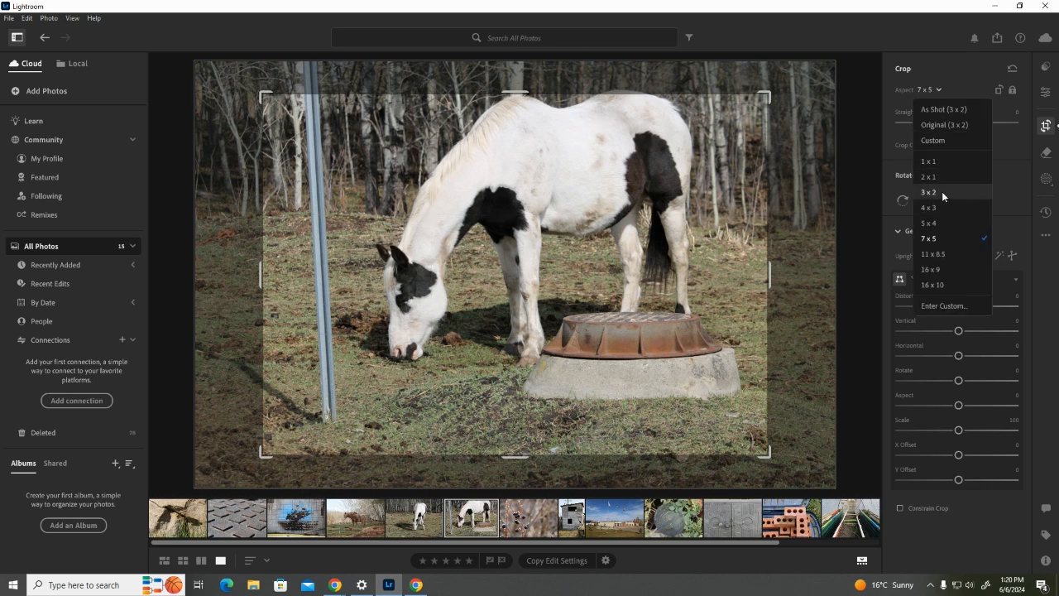
left_click(926, 176)
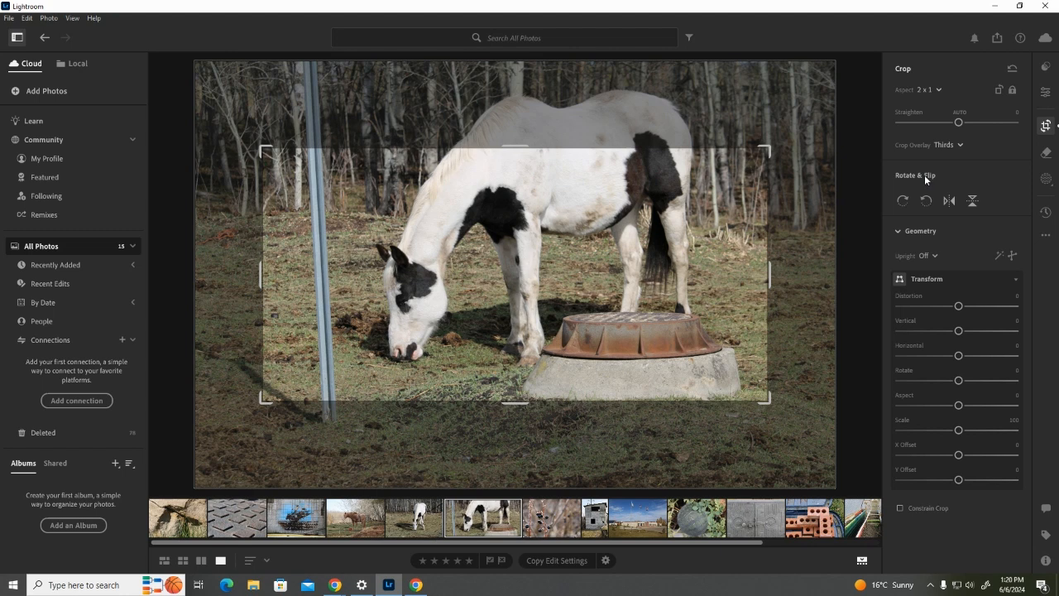
Set the crop aspect ratio to 1 x 1 and shift the photo so the horse's head and front legs fall inside the square
left_click(938, 91)
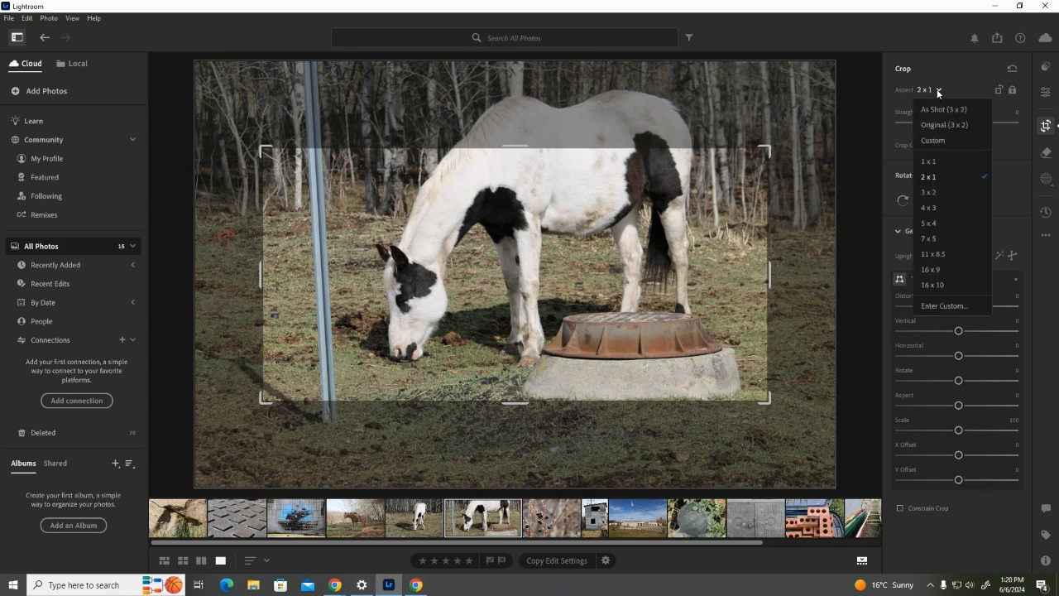
left_click(933, 166)
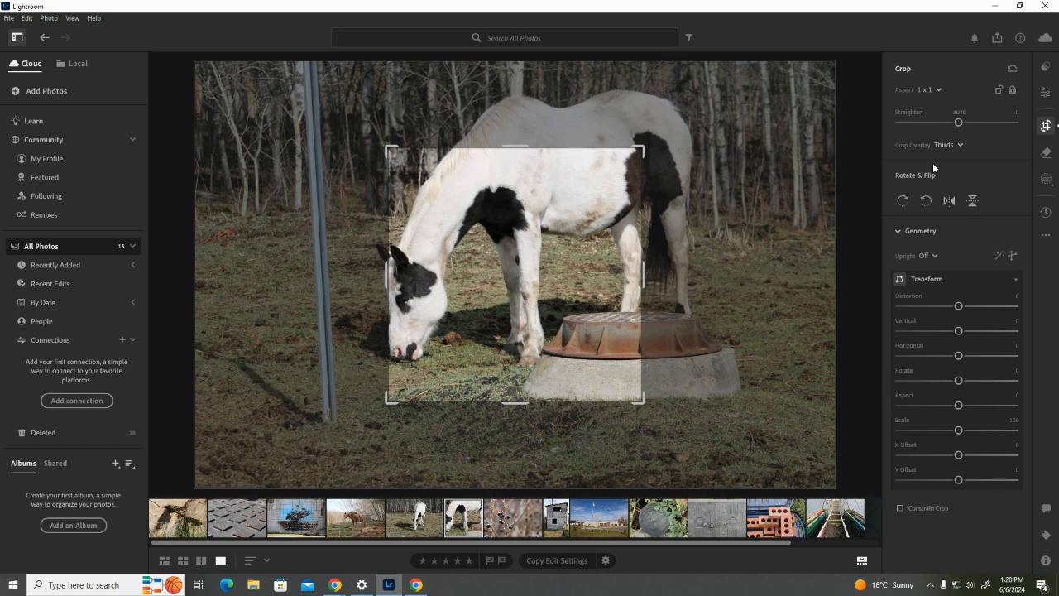
left_click_drag(489, 220, 524, 258)
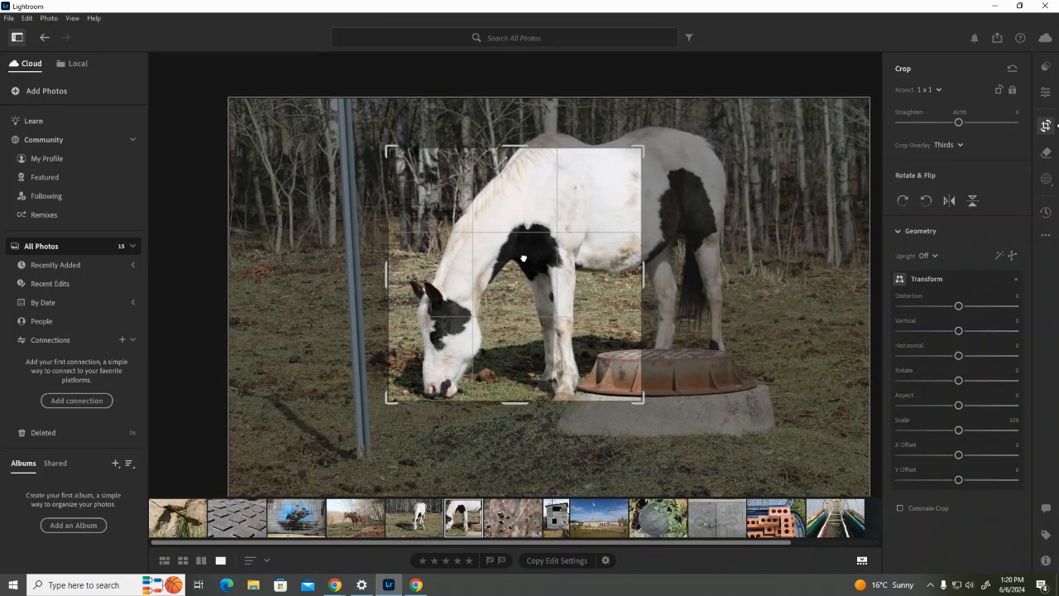
left_click(936, 89)
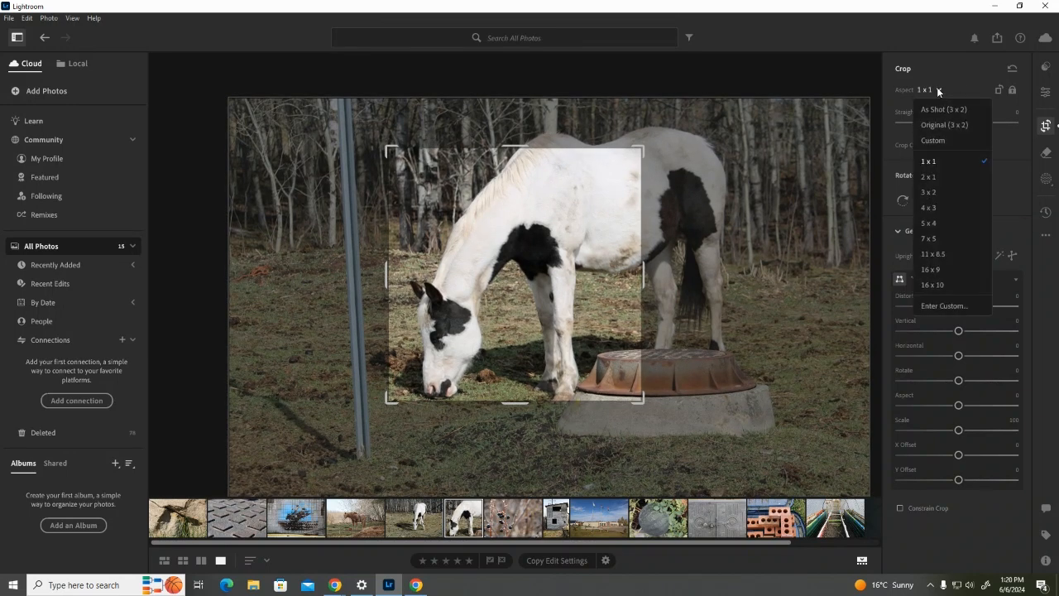
left_click(983, 318)
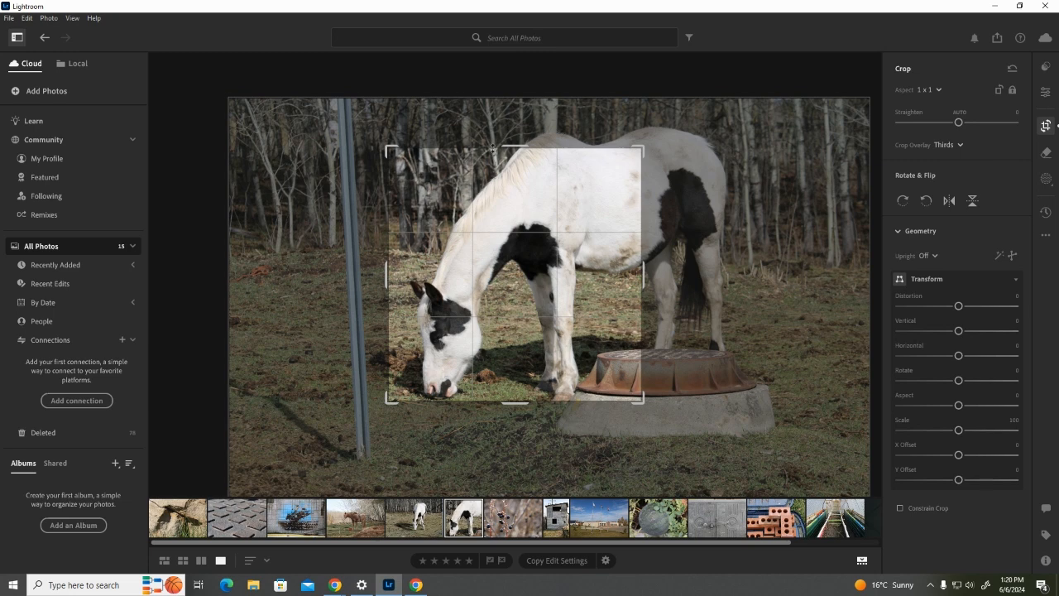
Resize the square crop and reposition the photo to frame the horse's head, neck and front legs closely
left_click_drag(508, 146, 508, 118)
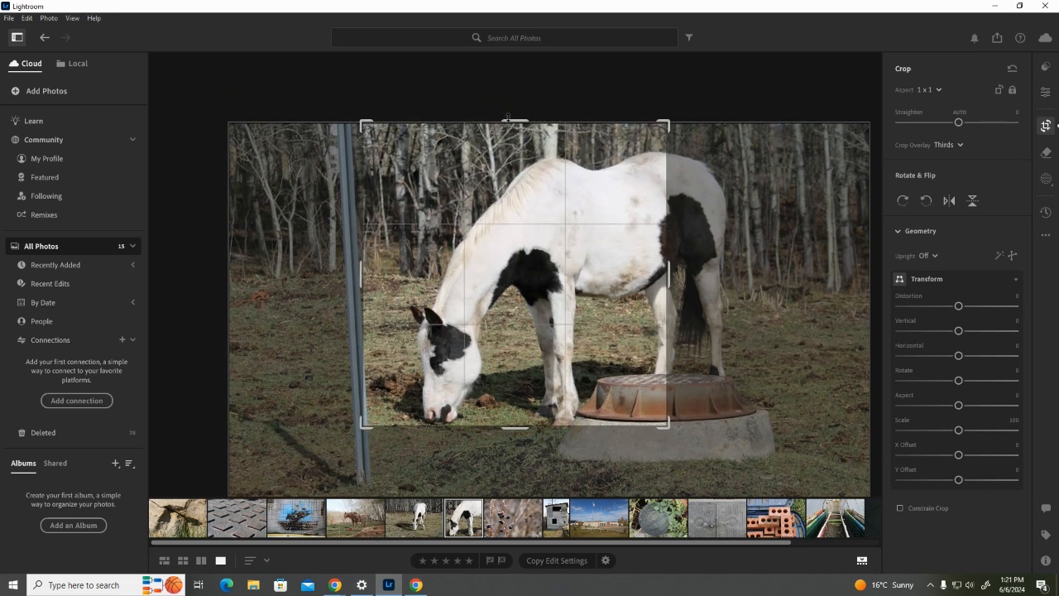
left_click_drag(666, 426, 609, 381)
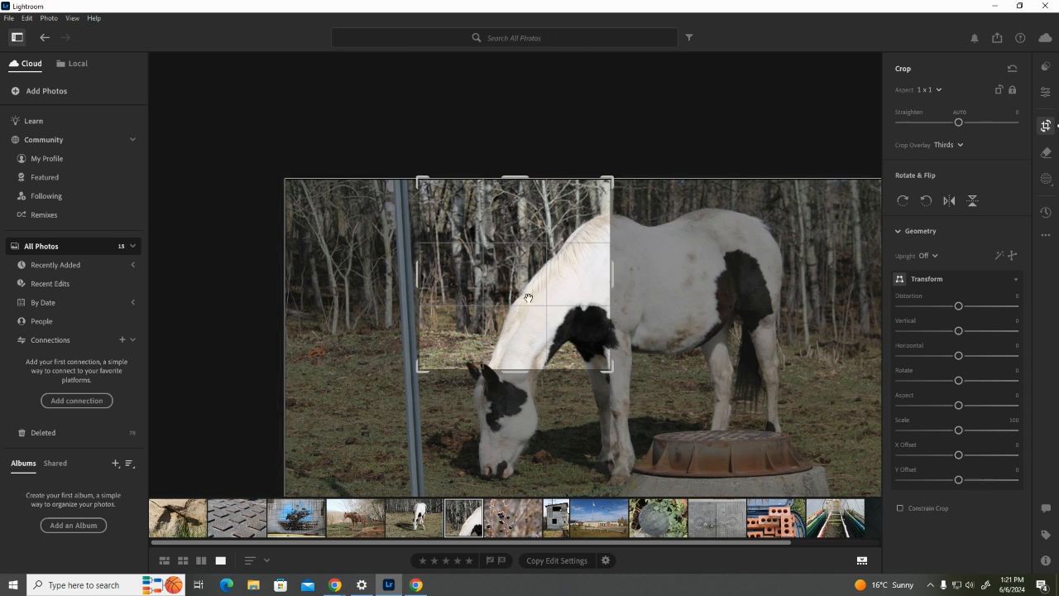
left_click_drag(528, 296, 518, 178)
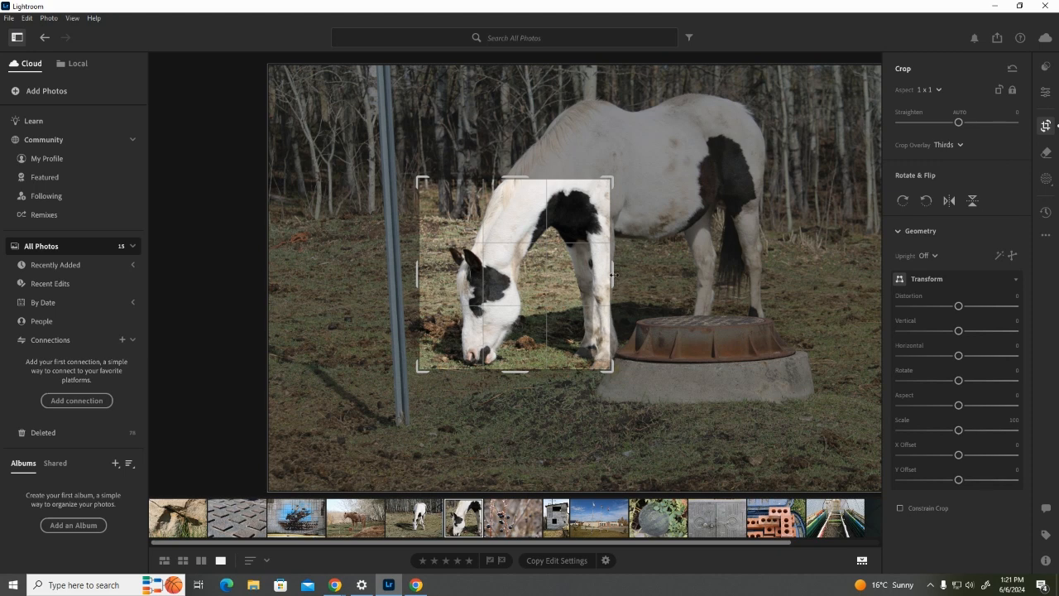
left_click_drag(612, 274, 609, 276)
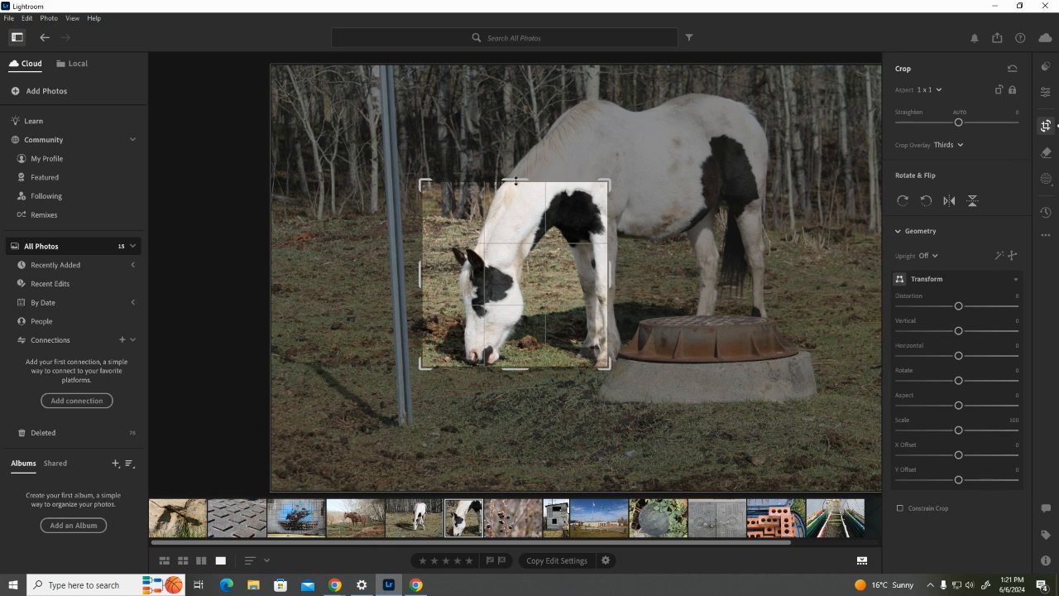
left_click_drag(514, 180, 517, 169)
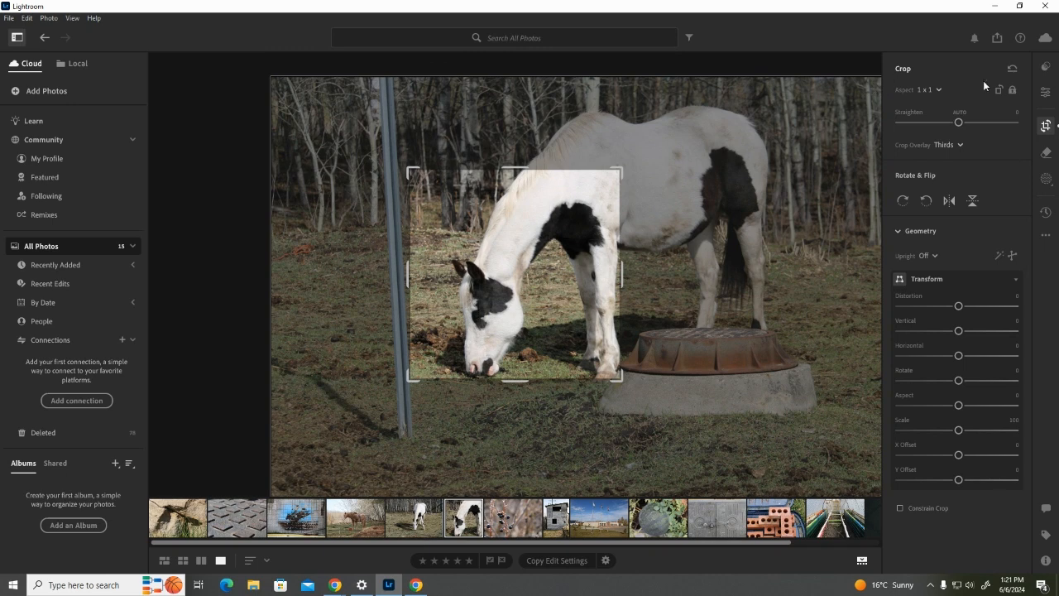
Switch the crop aspect to Custom, reshape the crop into a tall, narrow frame centred on the horse's head and neck, and apply it
left_click(935, 89)
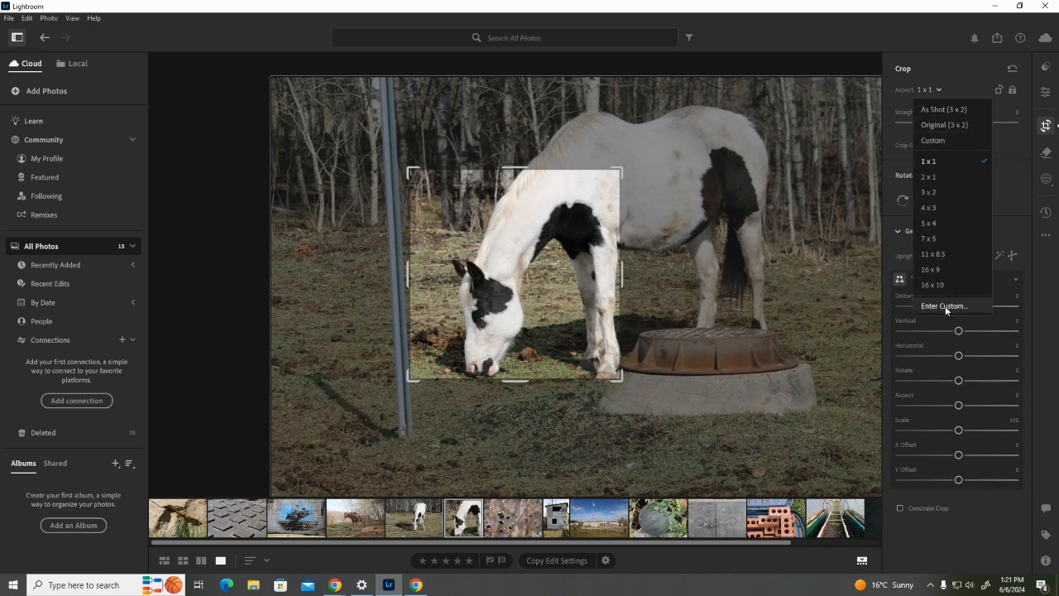
left_click(943, 140)
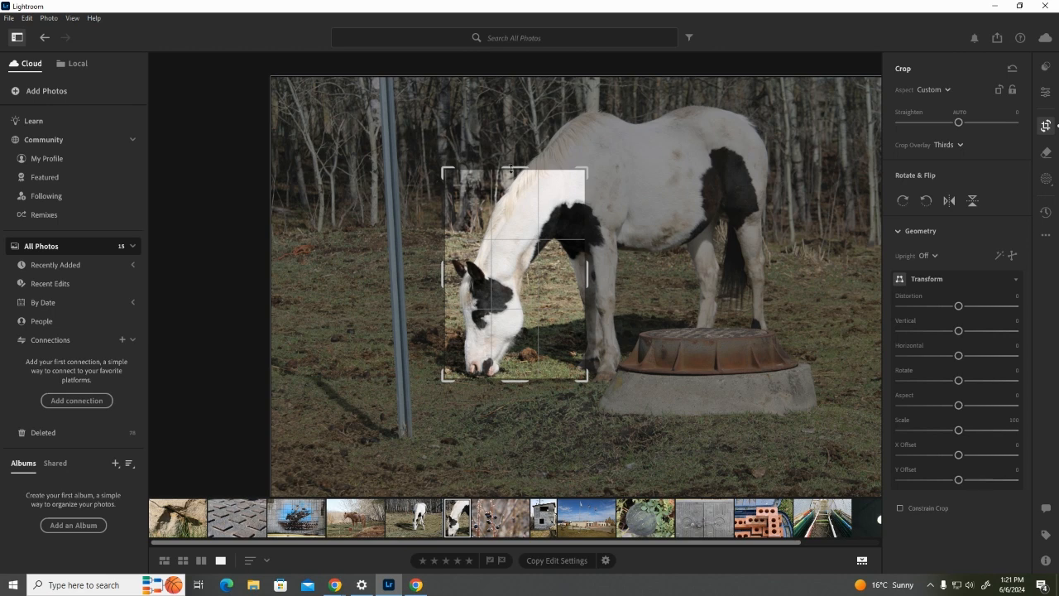
left_click_drag(513, 165, 513, 147)
left_click_drag(516, 405, 515, 424)
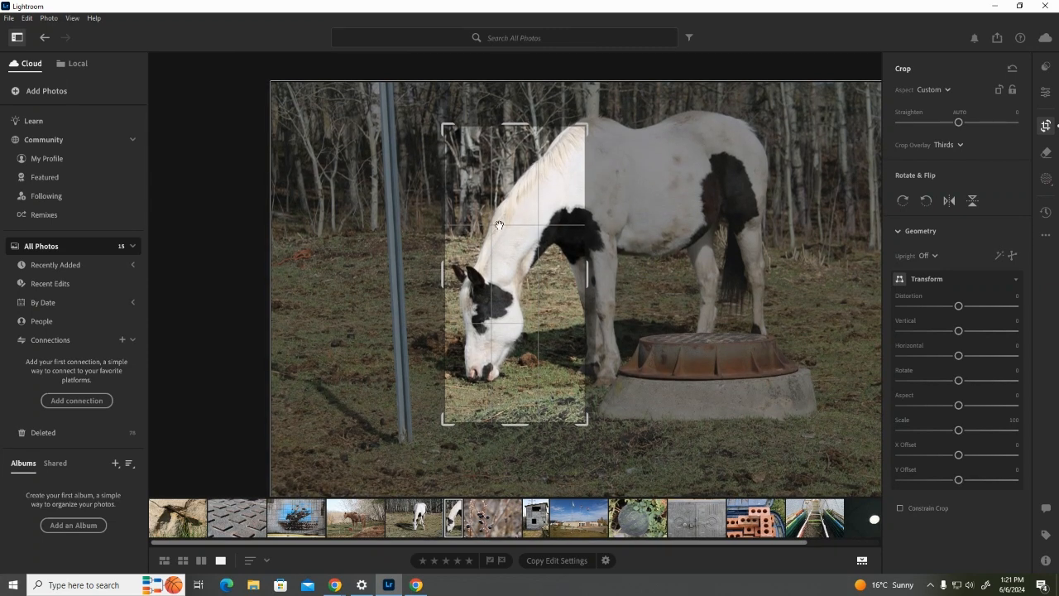
mouse_move(510, 289)
left_mouse_down()
mouse_move(517, 298)
mouse_move(512, 269)
mouse_move(519, 292)
left_mouse_up()
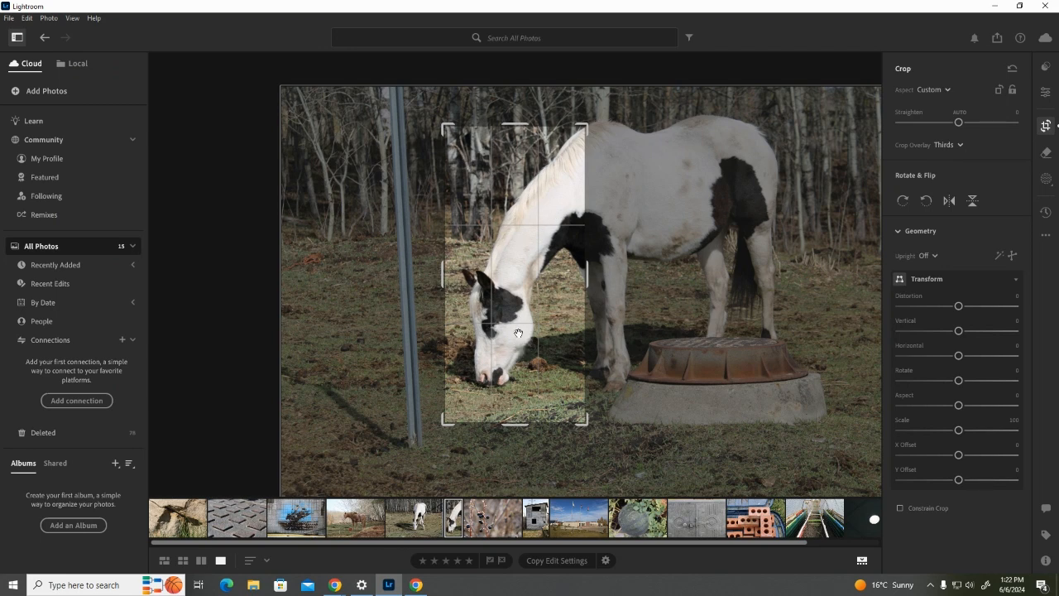
left_click_drag(516, 335, 520, 336)
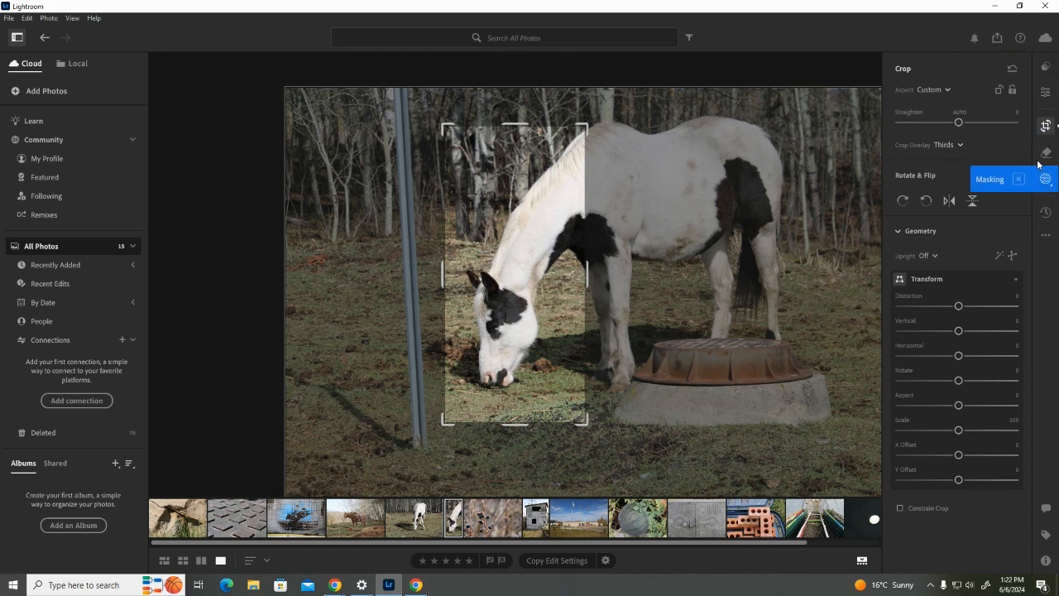
left_click(1048, 68)
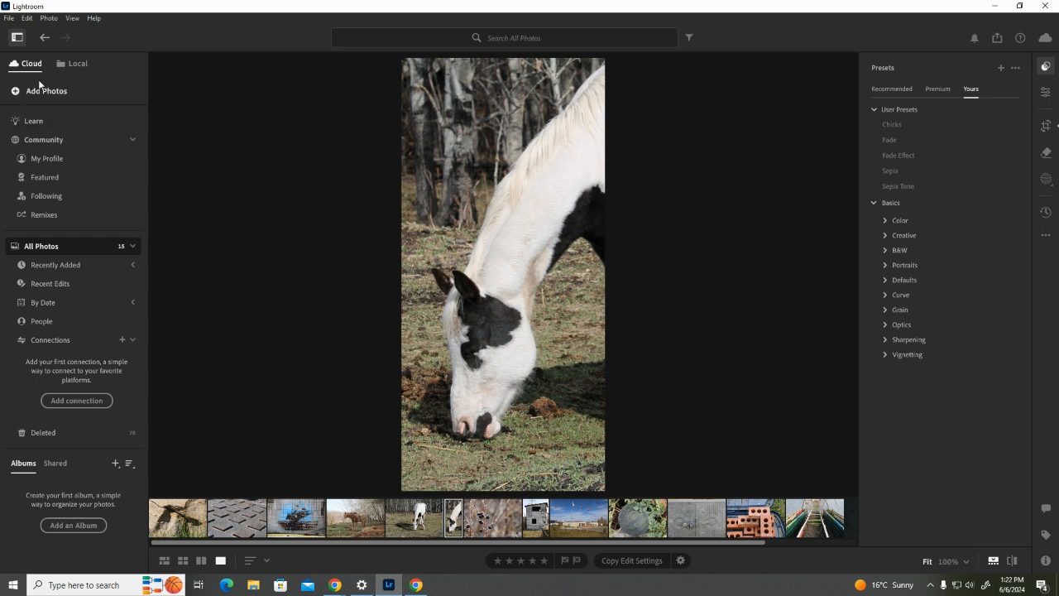
Export the cropped horse photo as a JPG into the Photo Editing Slide Show folder on the Desktop
left_click(7, 18)
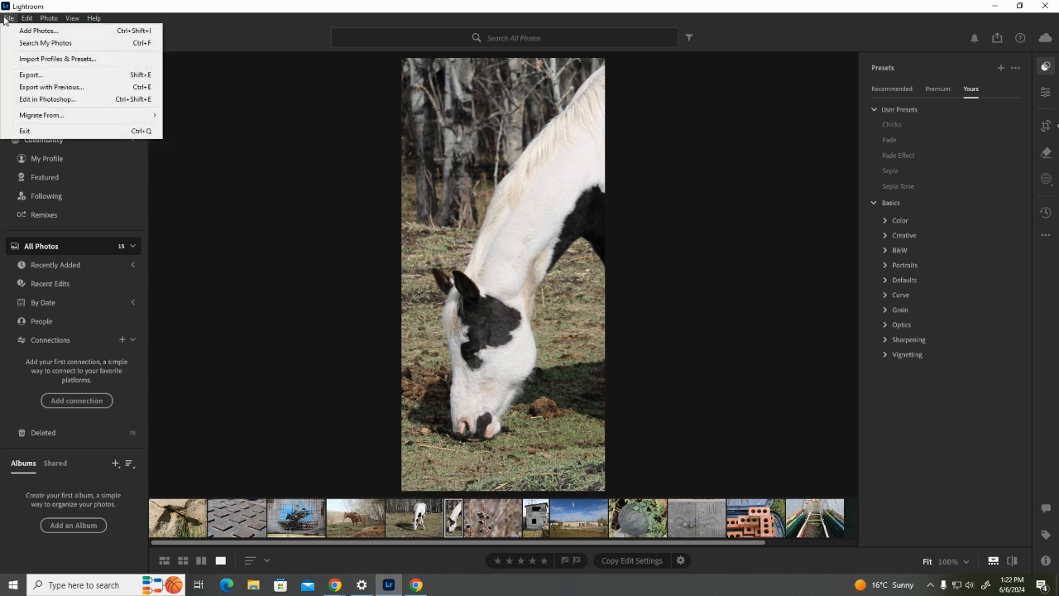
left_click(31, 76)
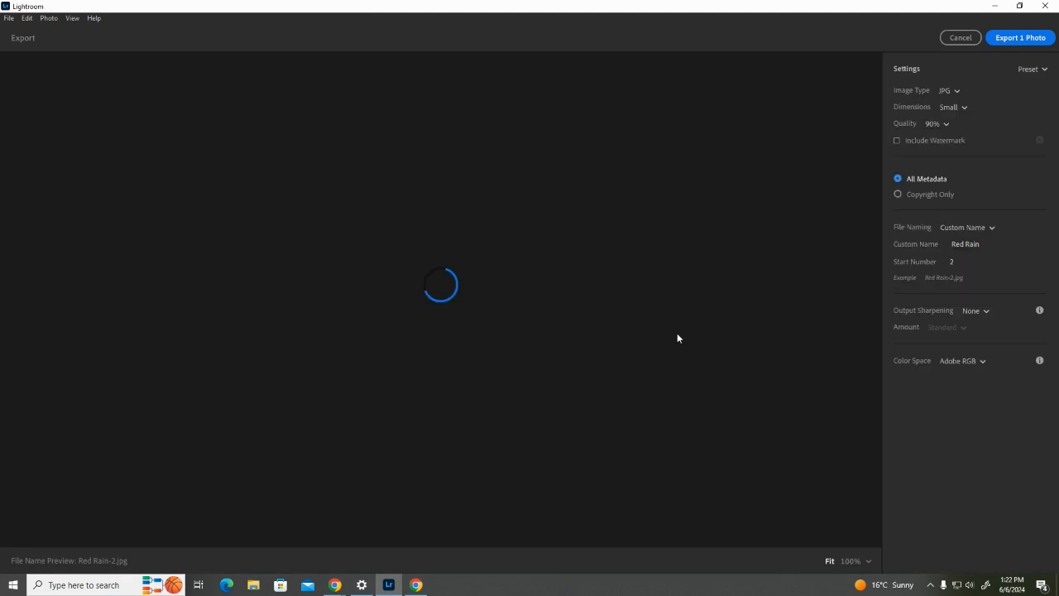
left_click(1022, 38)
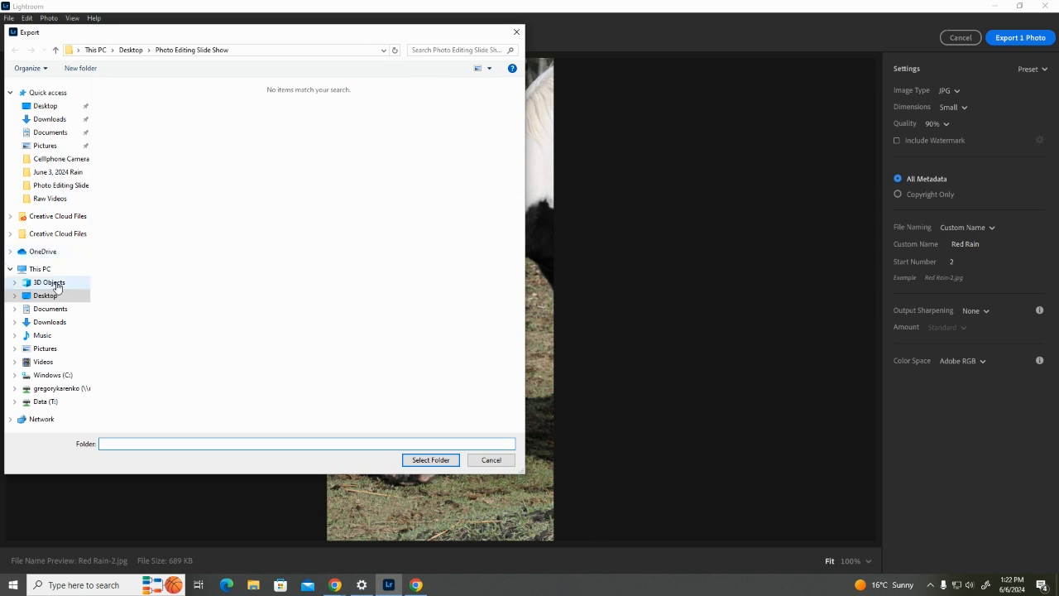
left_click(39, 269)
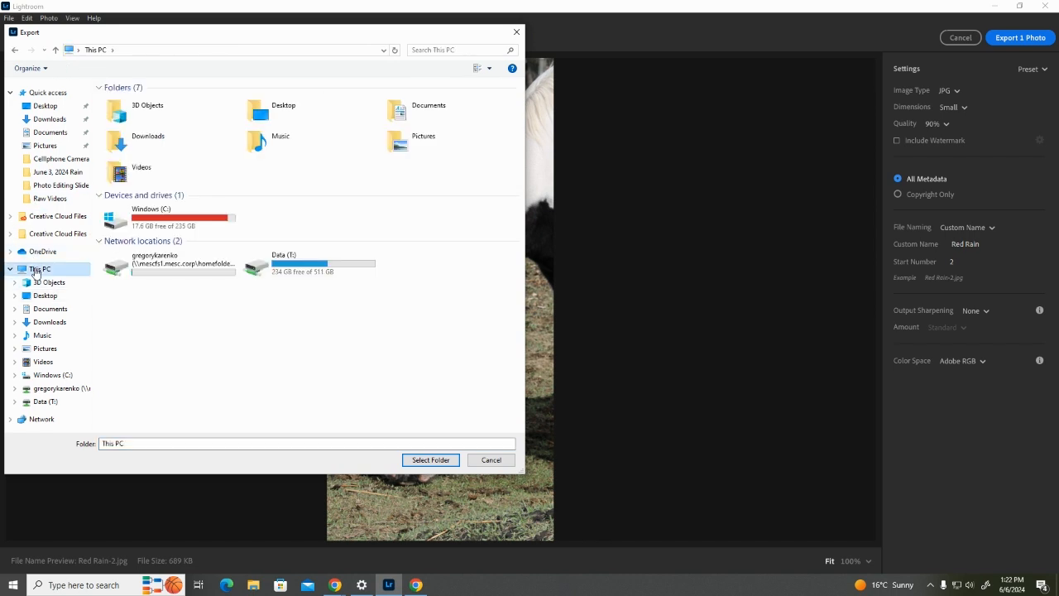
left_click(45, 297)
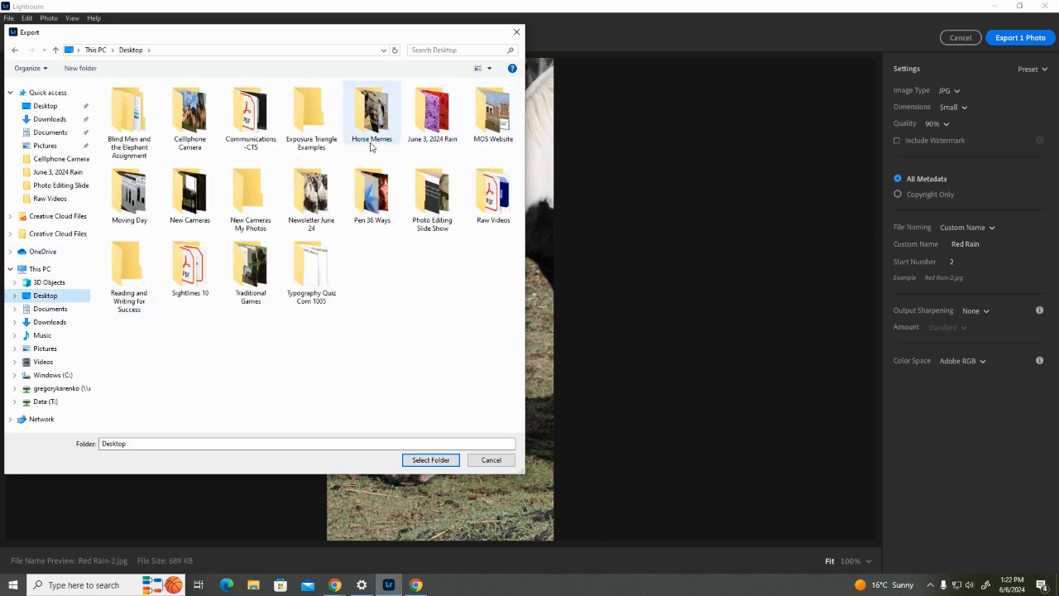
left_click(429, 199)
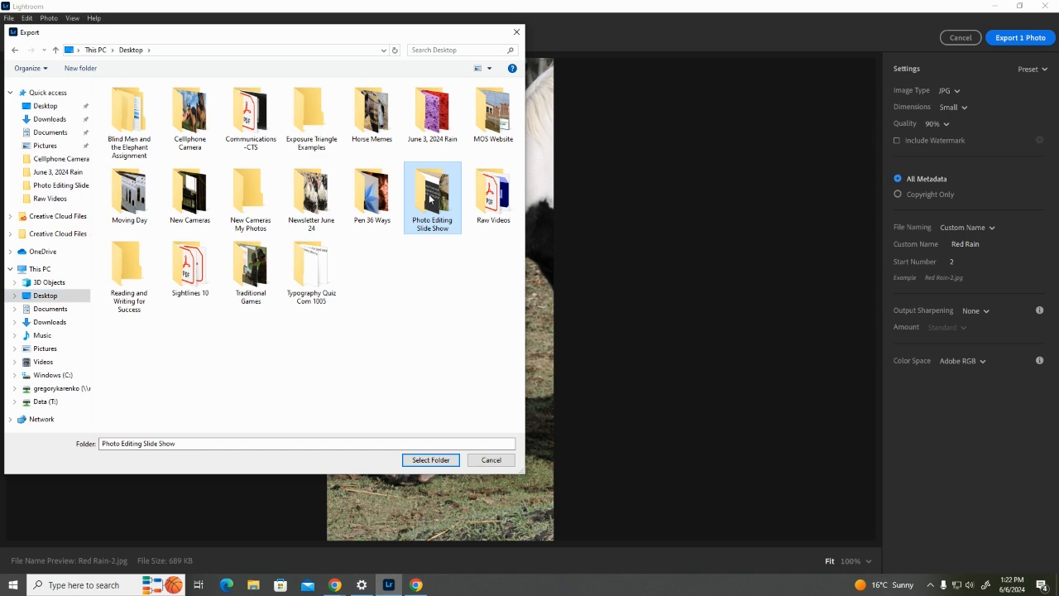
double_click(430, 198)
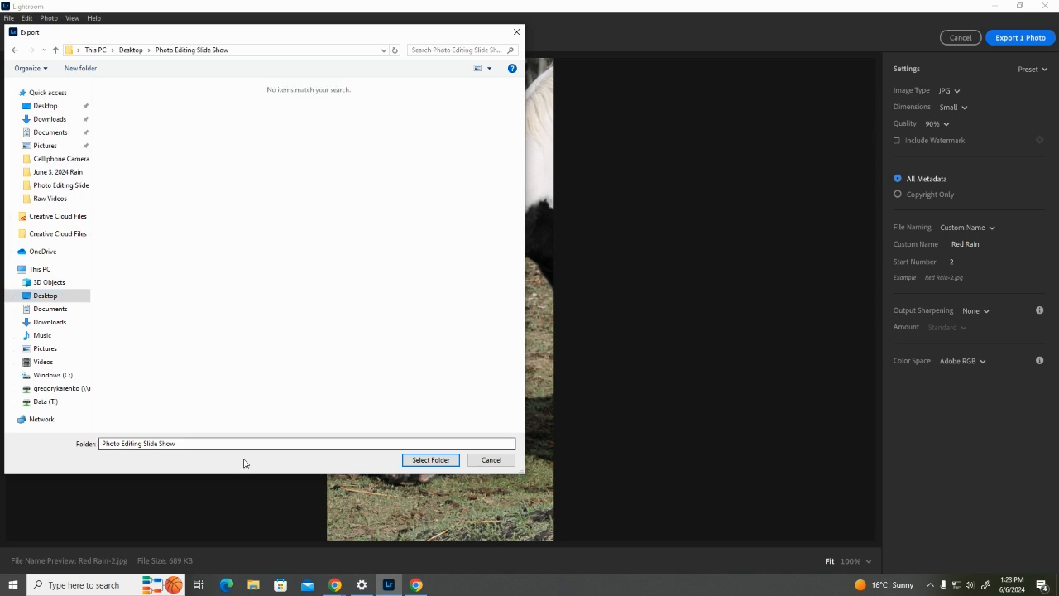
left_click(419, 460)
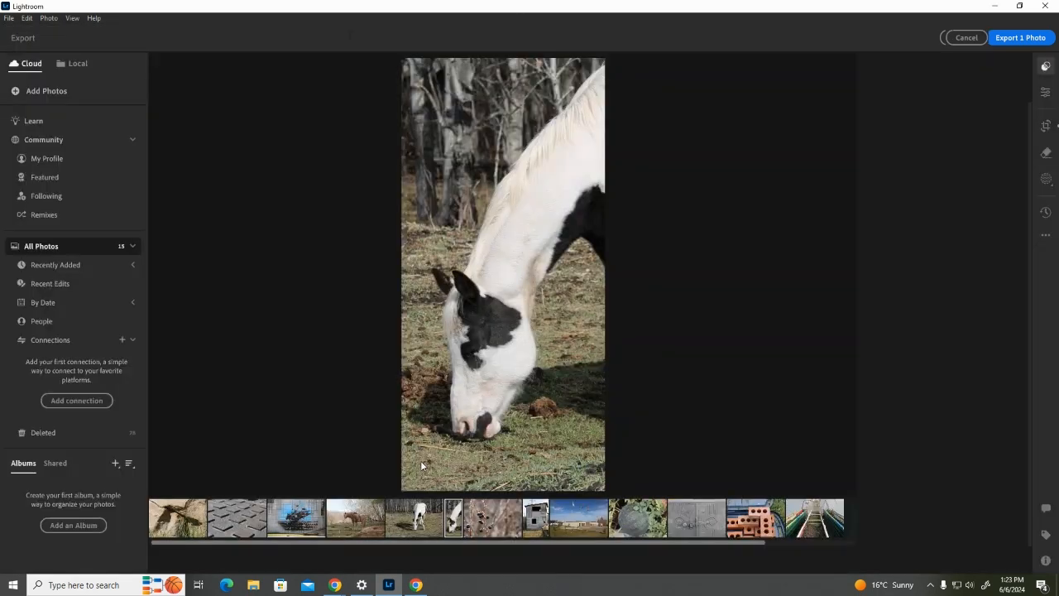